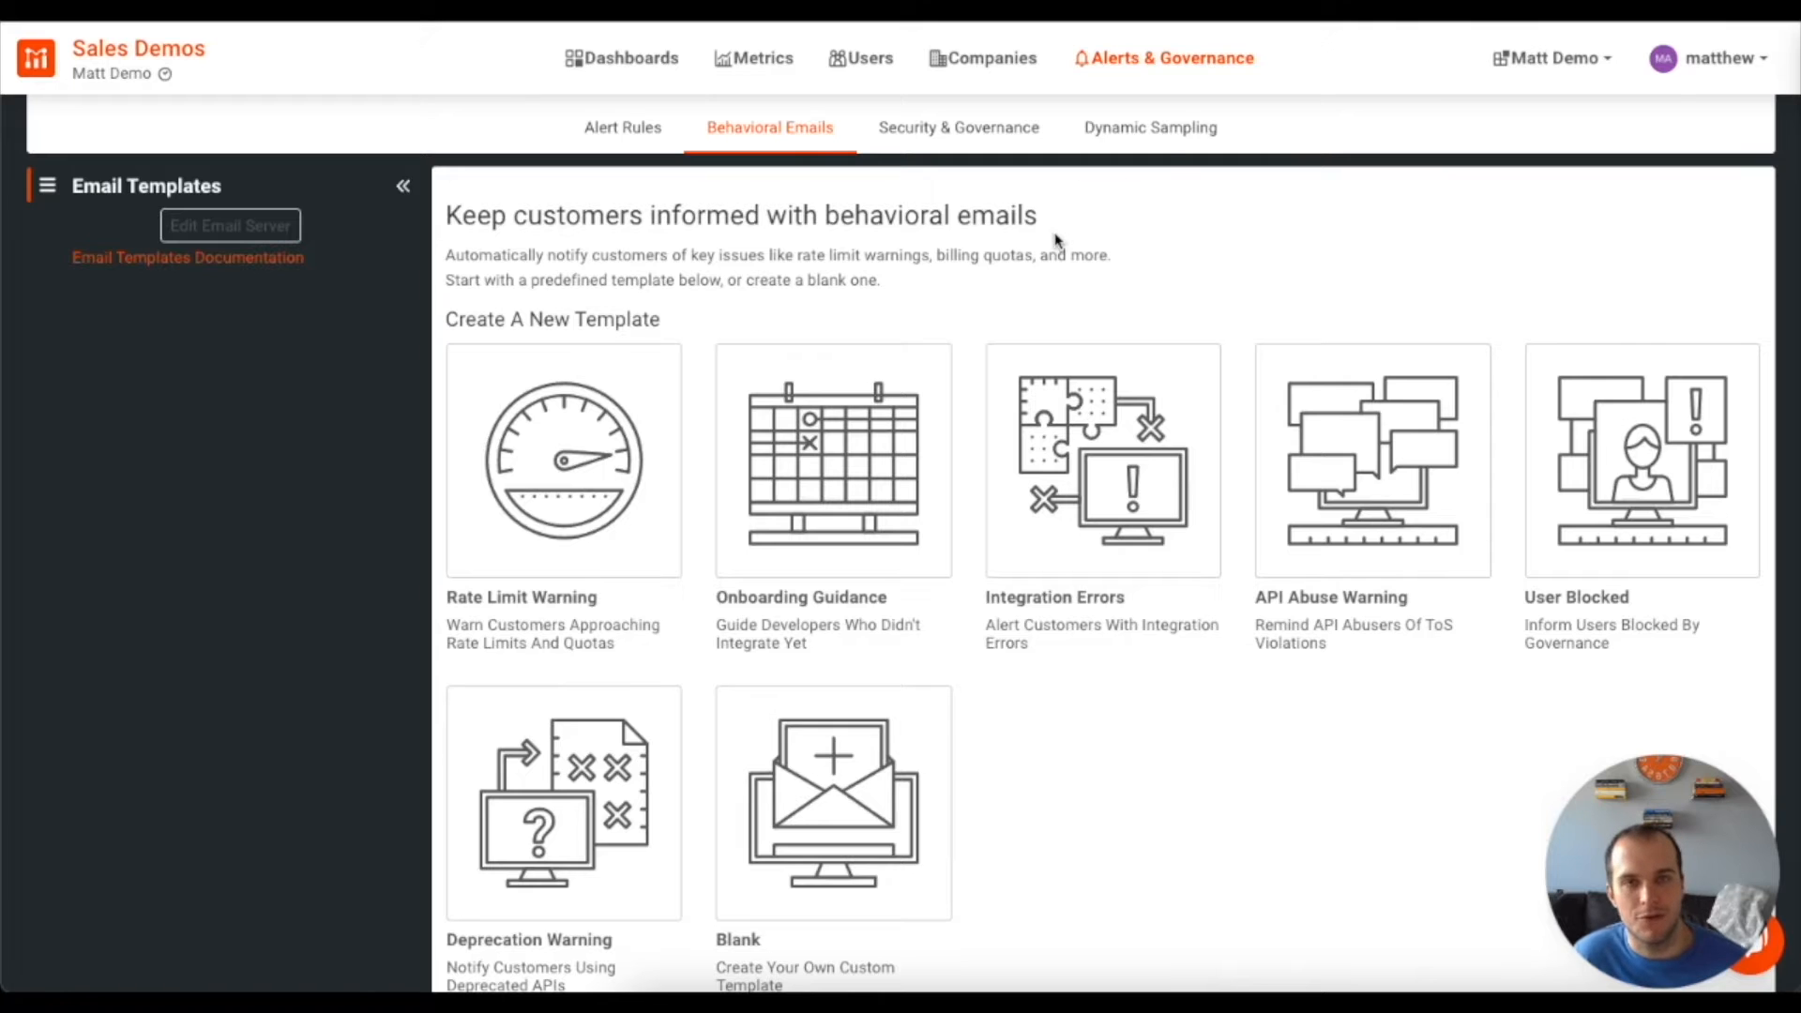
# Create a Rate Limit Warning email draft from its template card, accepting the 1M API calls cohort rule
pyautogui.click(573, 482)
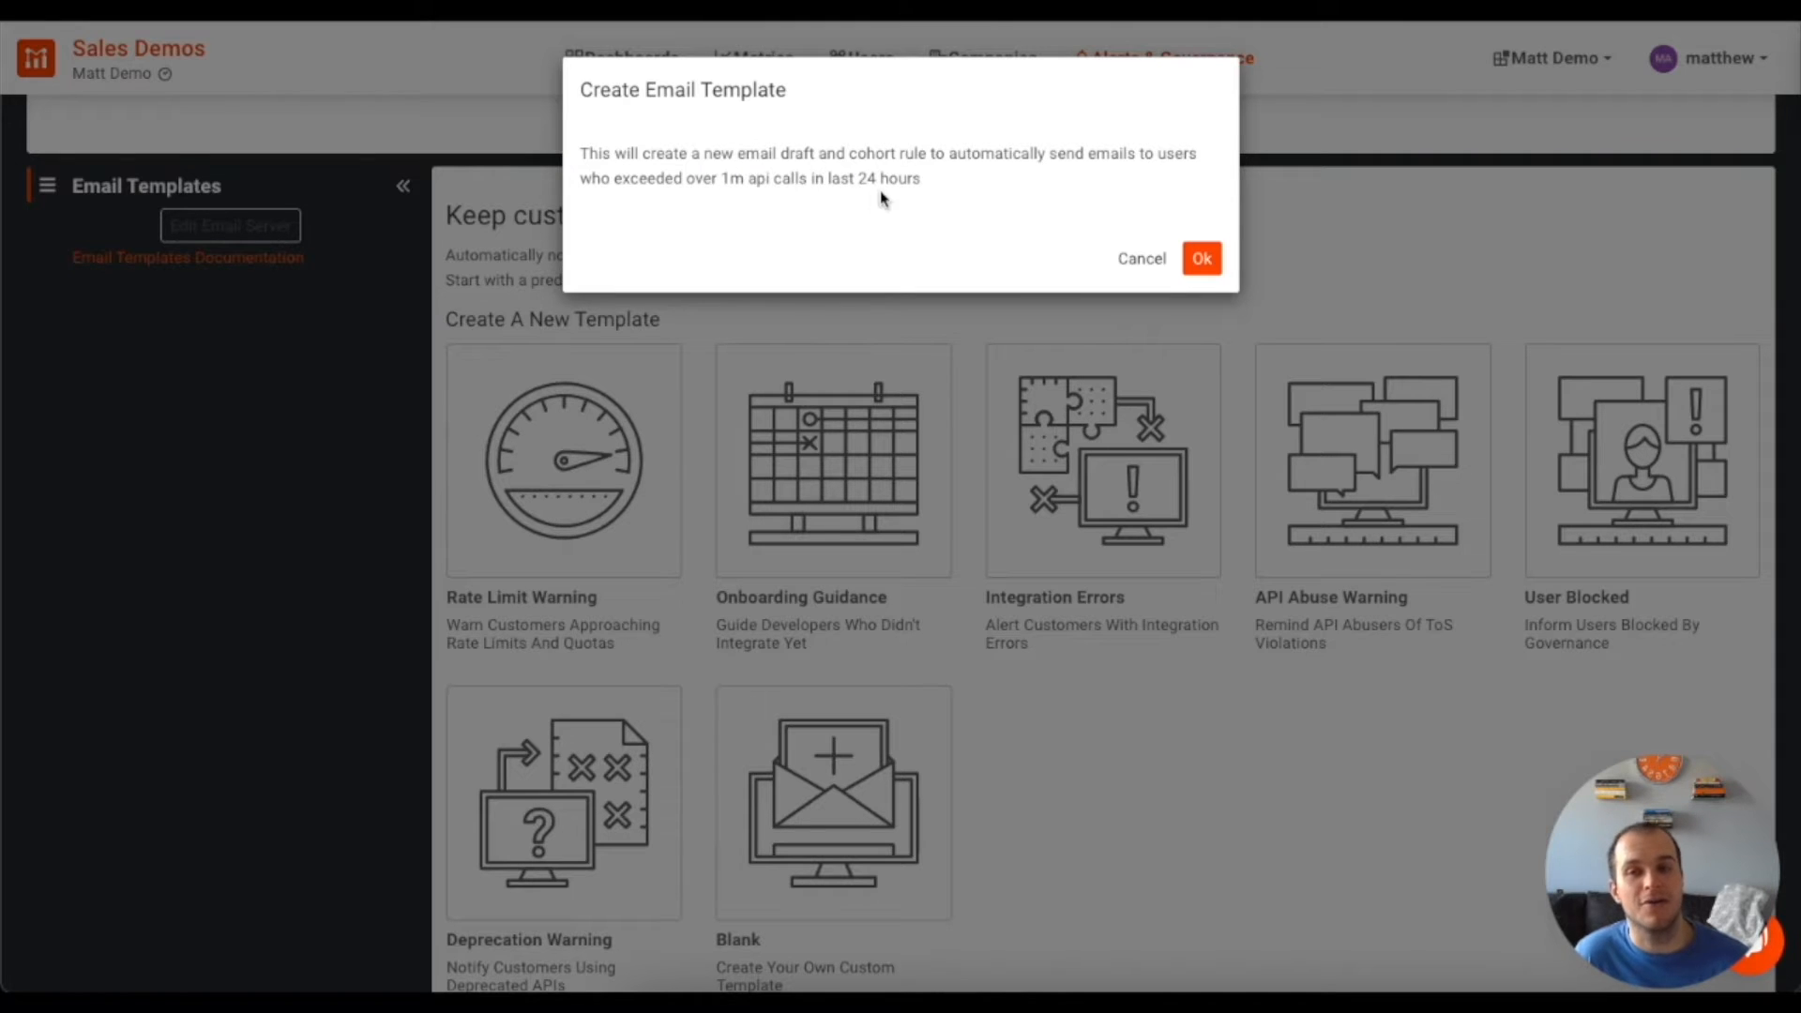
pyautogui.click(1202, 262)
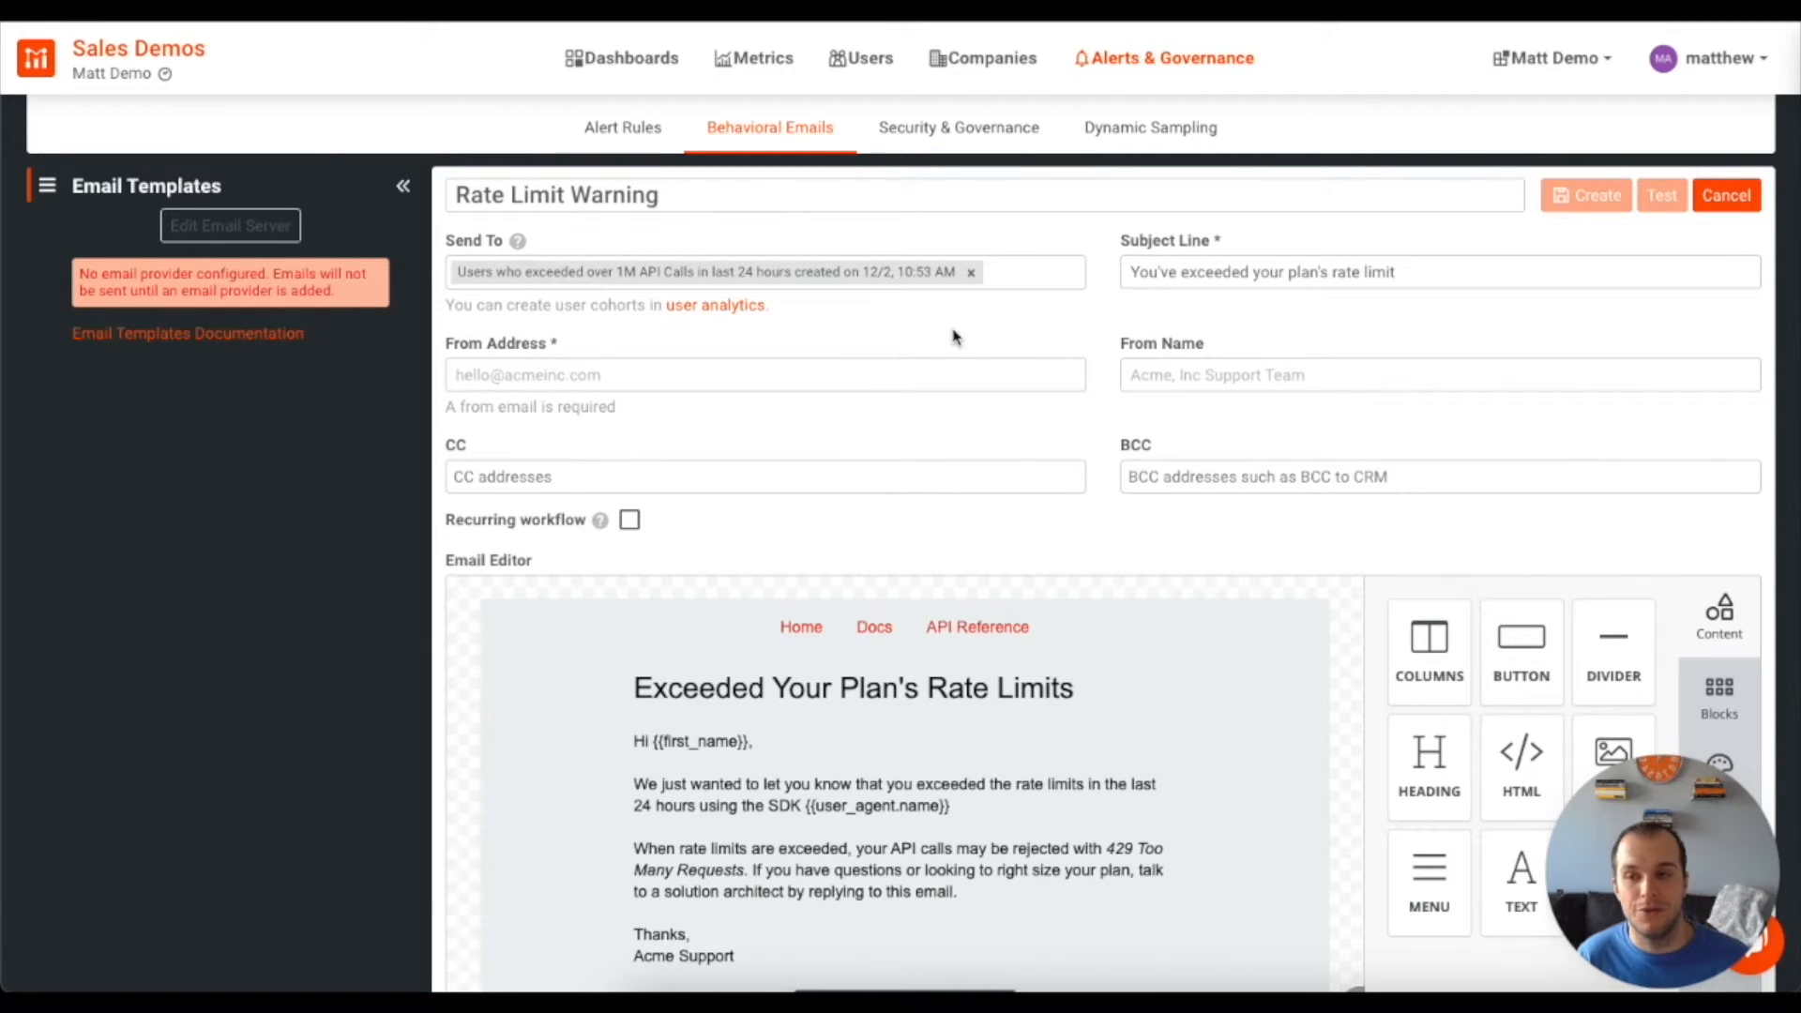
# Fill in the sender e-mail address and the sender display name, leaving CC empty
pyautogui.click(697, 380)
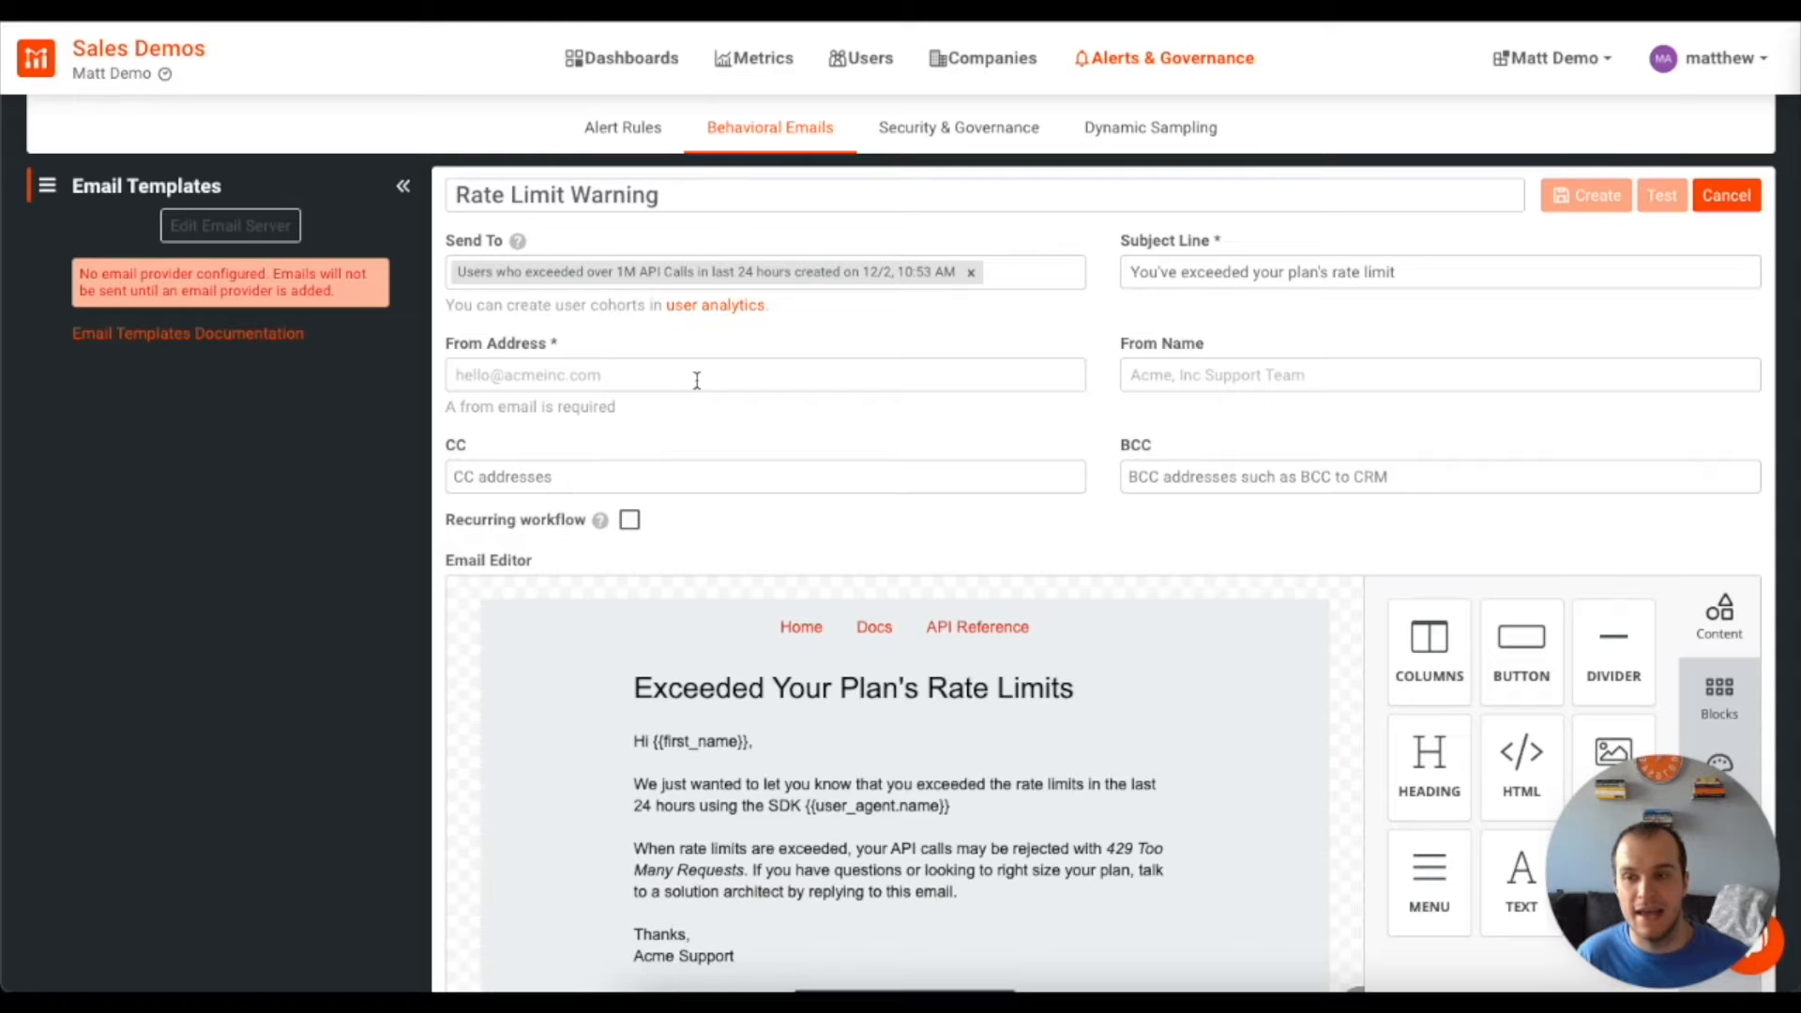
pyautogui.click(897, 448)
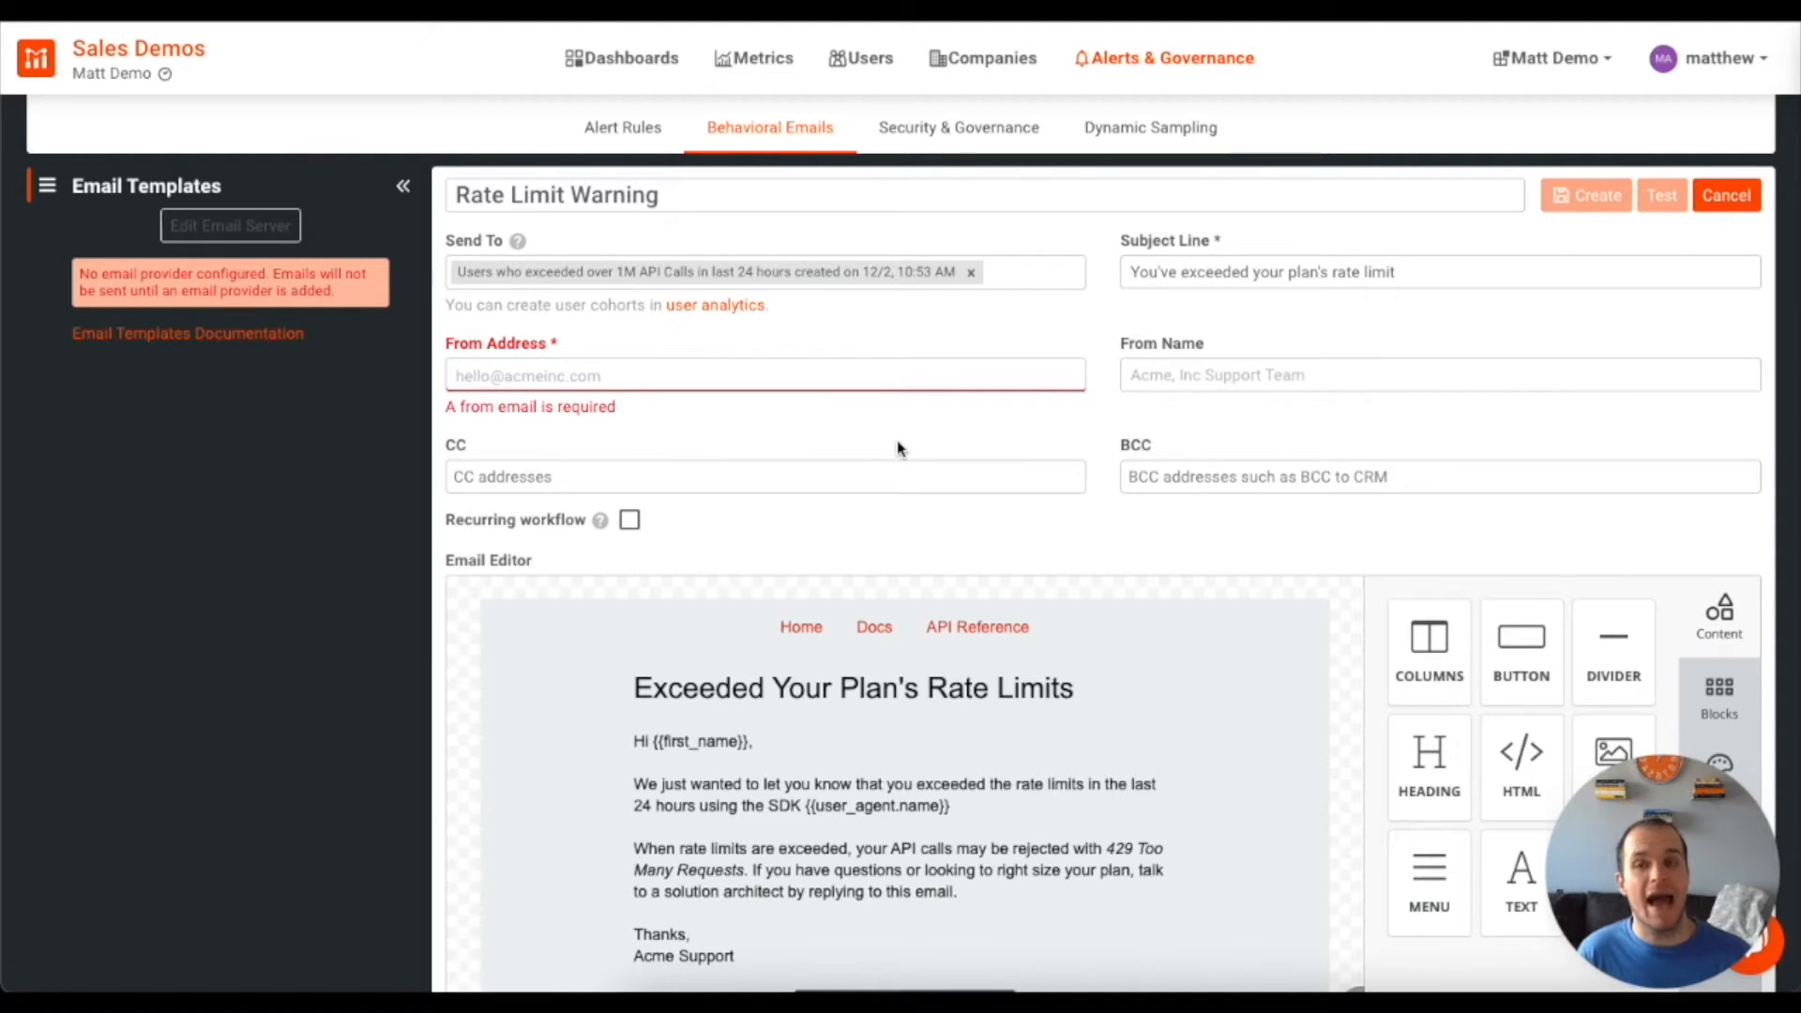
pyautogui.click(577, 376)
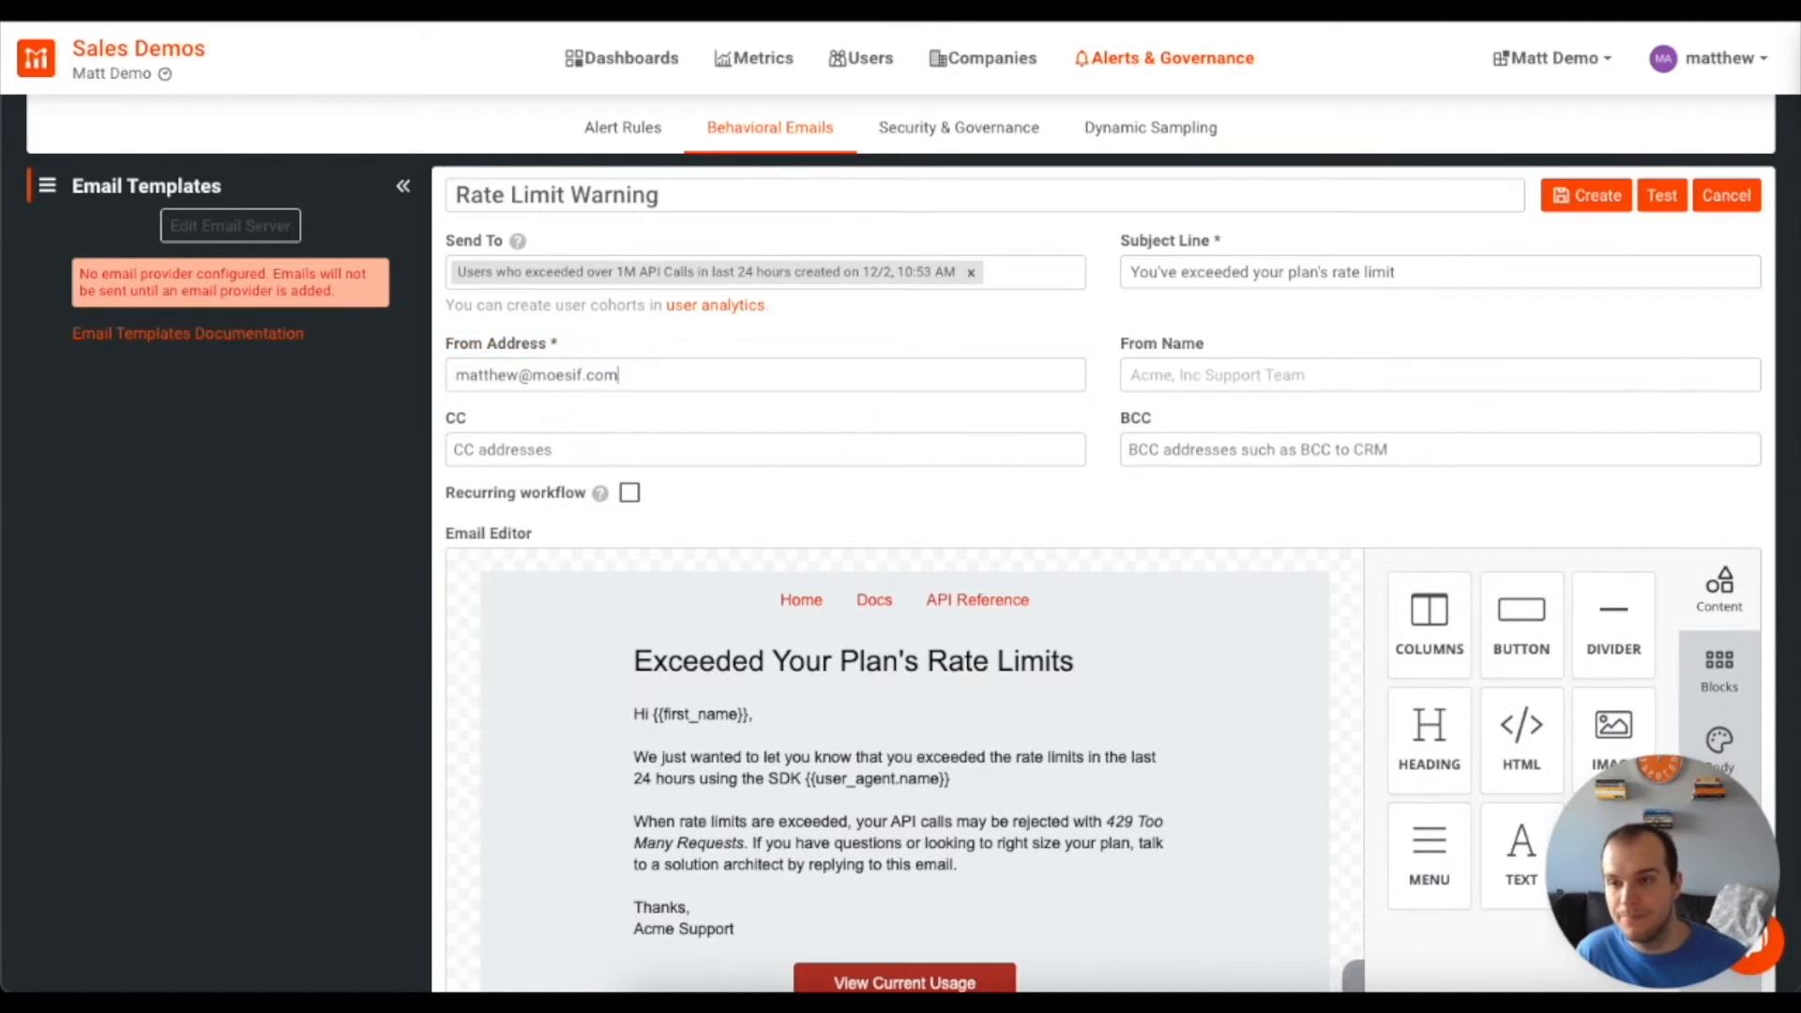
pyautogui.click(1340, 374)
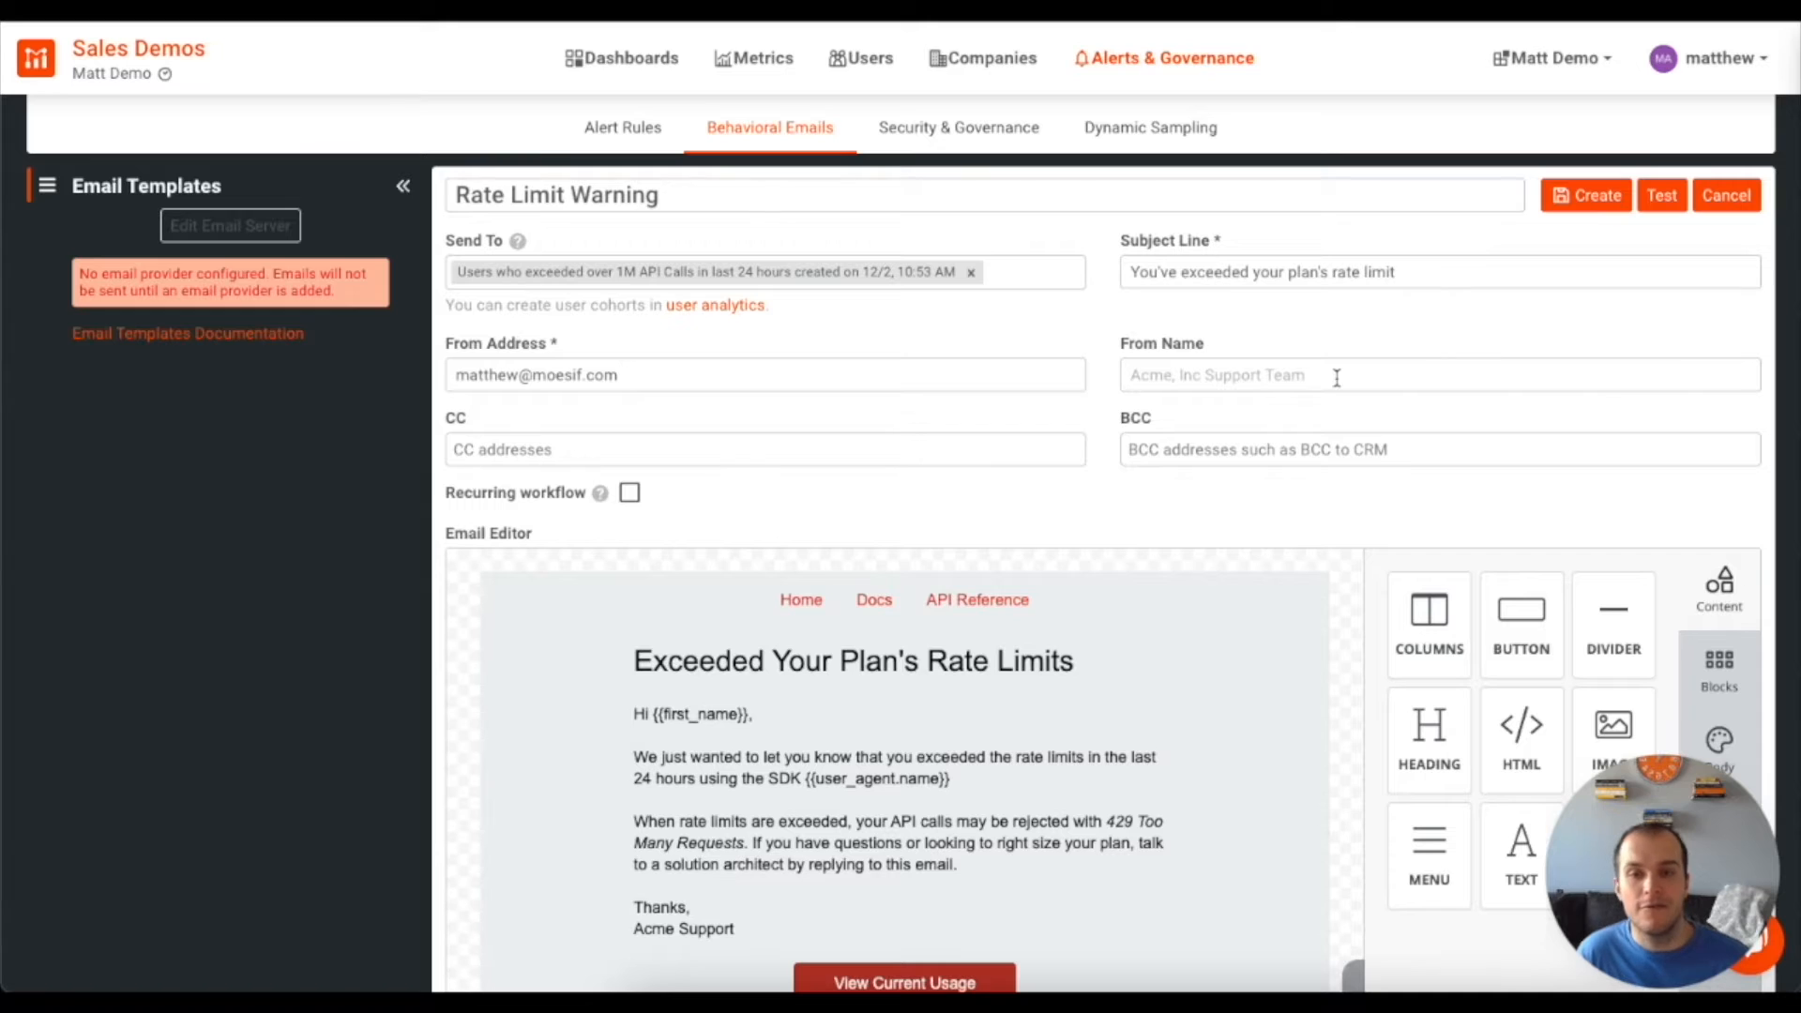
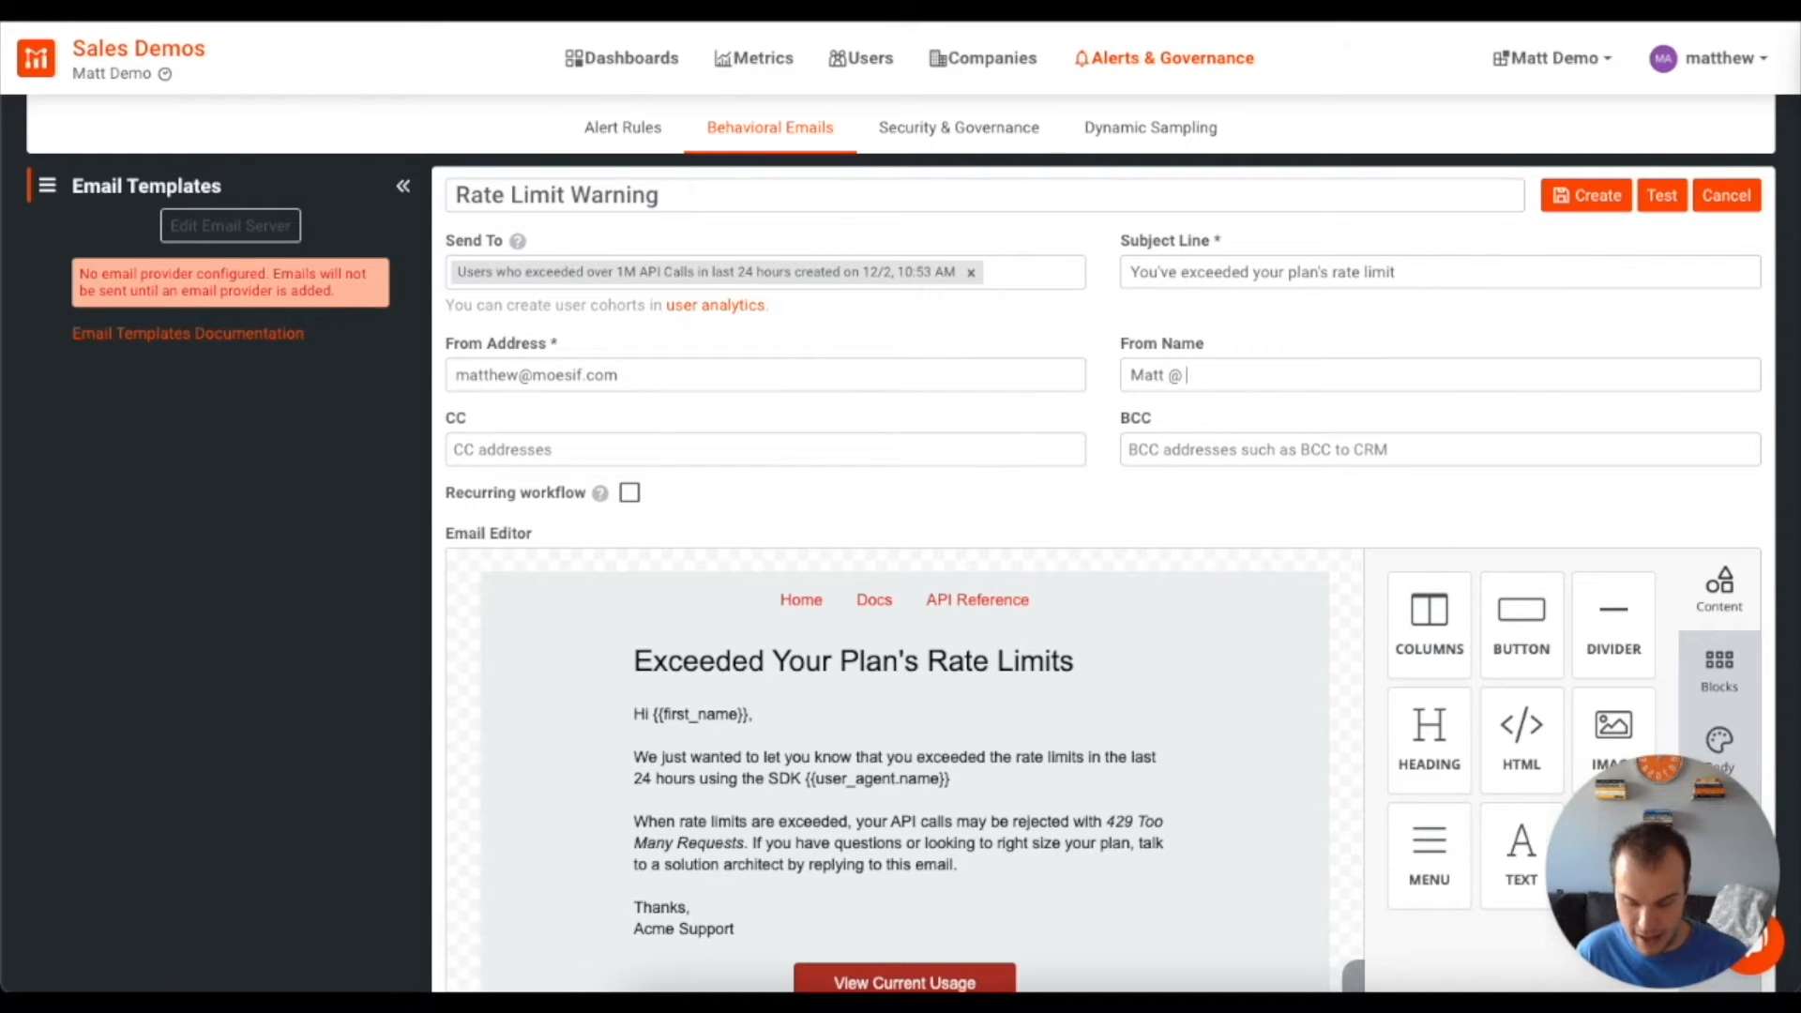
pyautogui.click(585, 451)
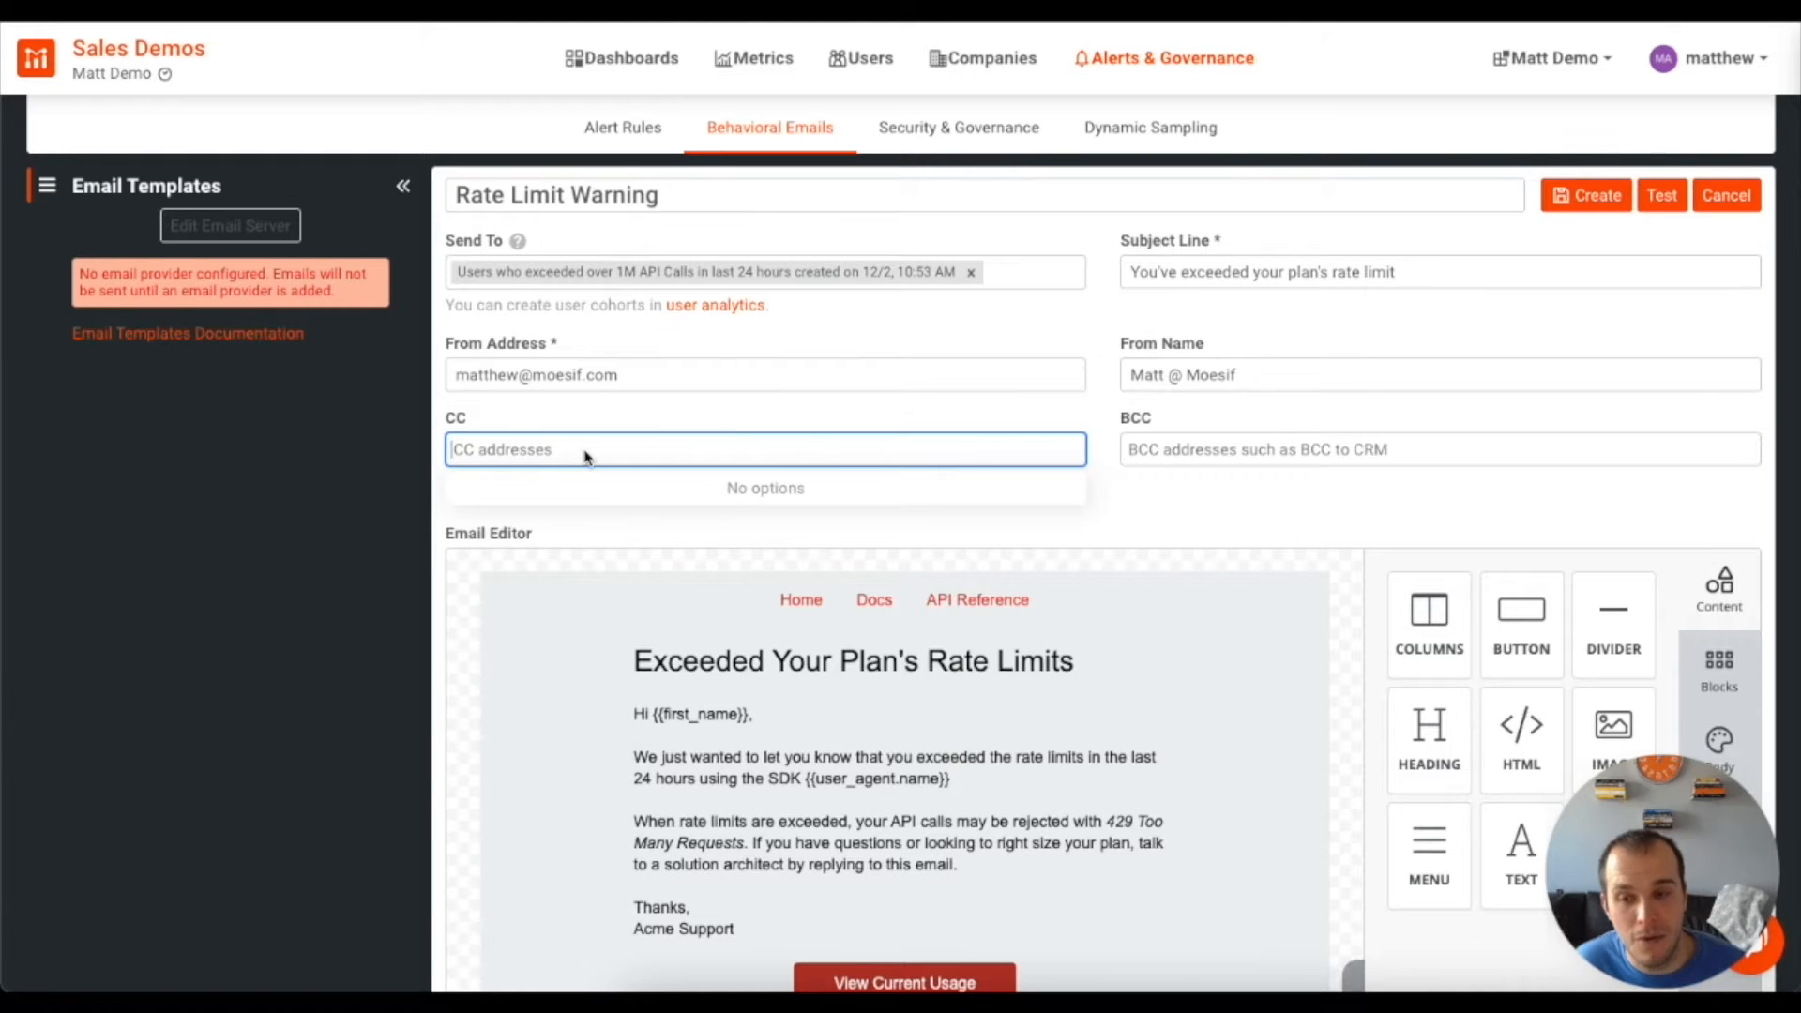
pyautogui.click(1210, 494)
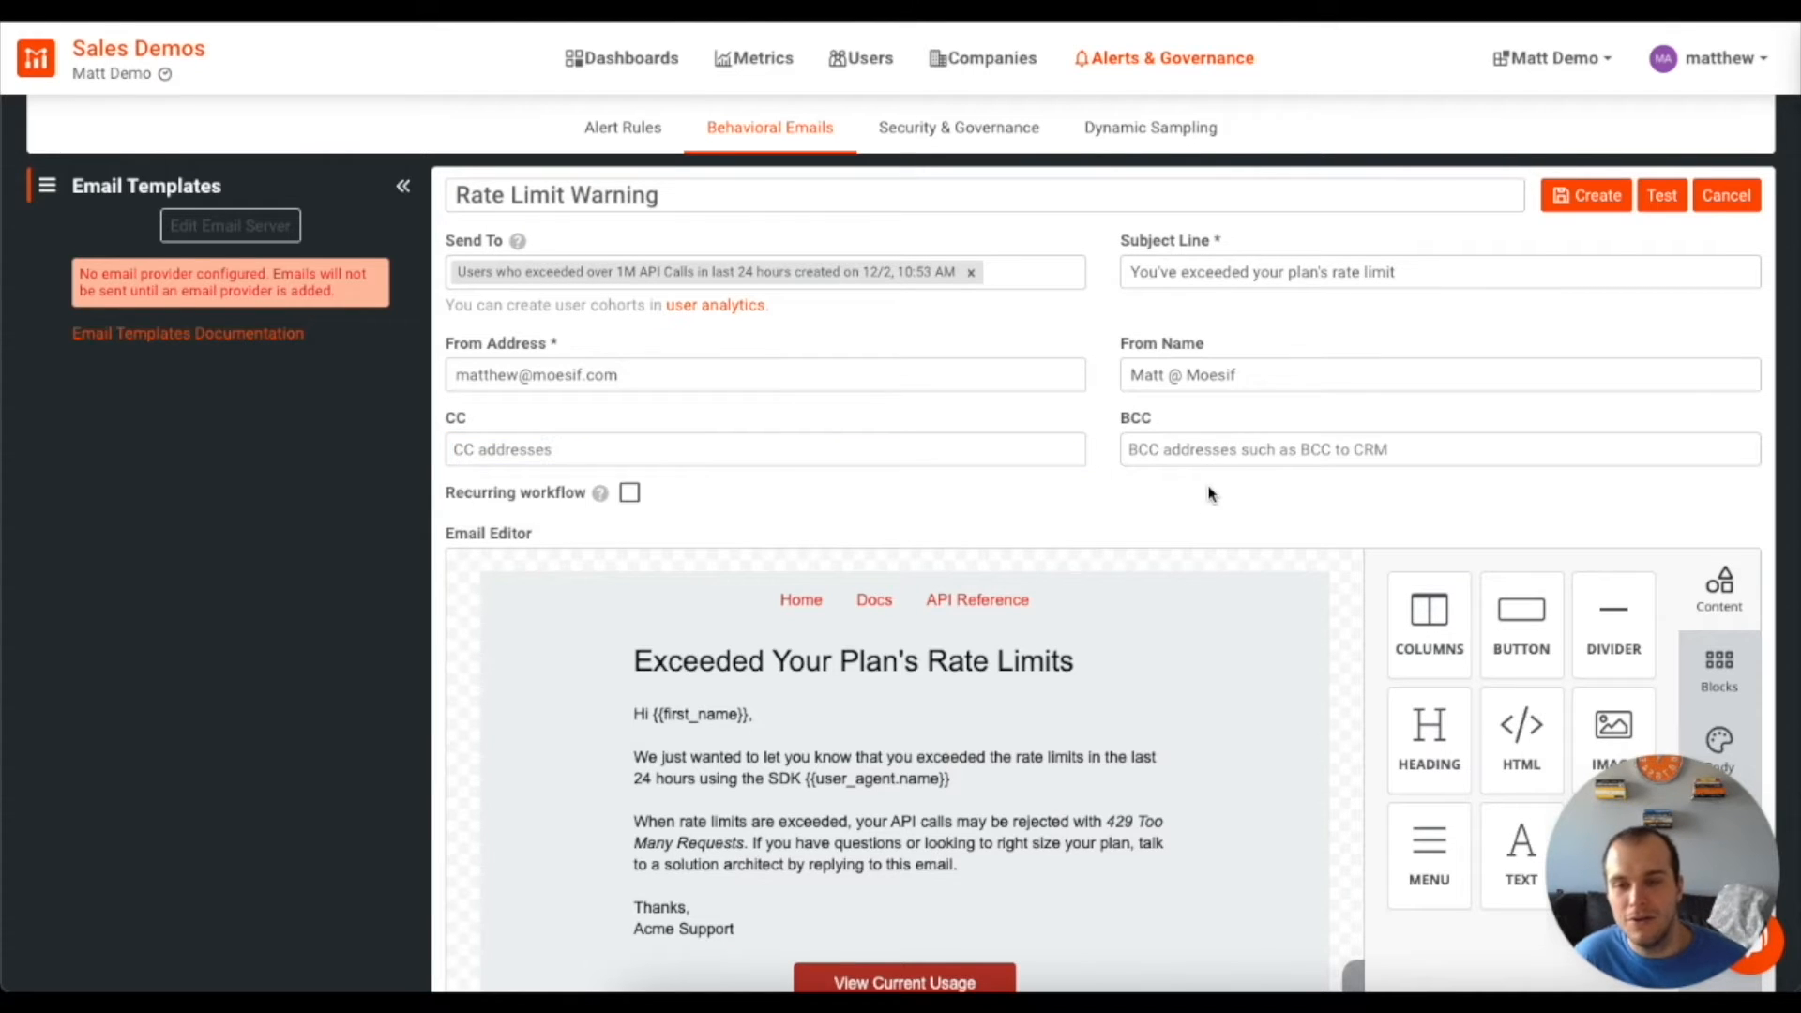
# Replace 'Acme' with 'Moesif' in the email body's signature so it reads 'Moesif Support'
pyautogui.scroll(-3, 1180, 507)
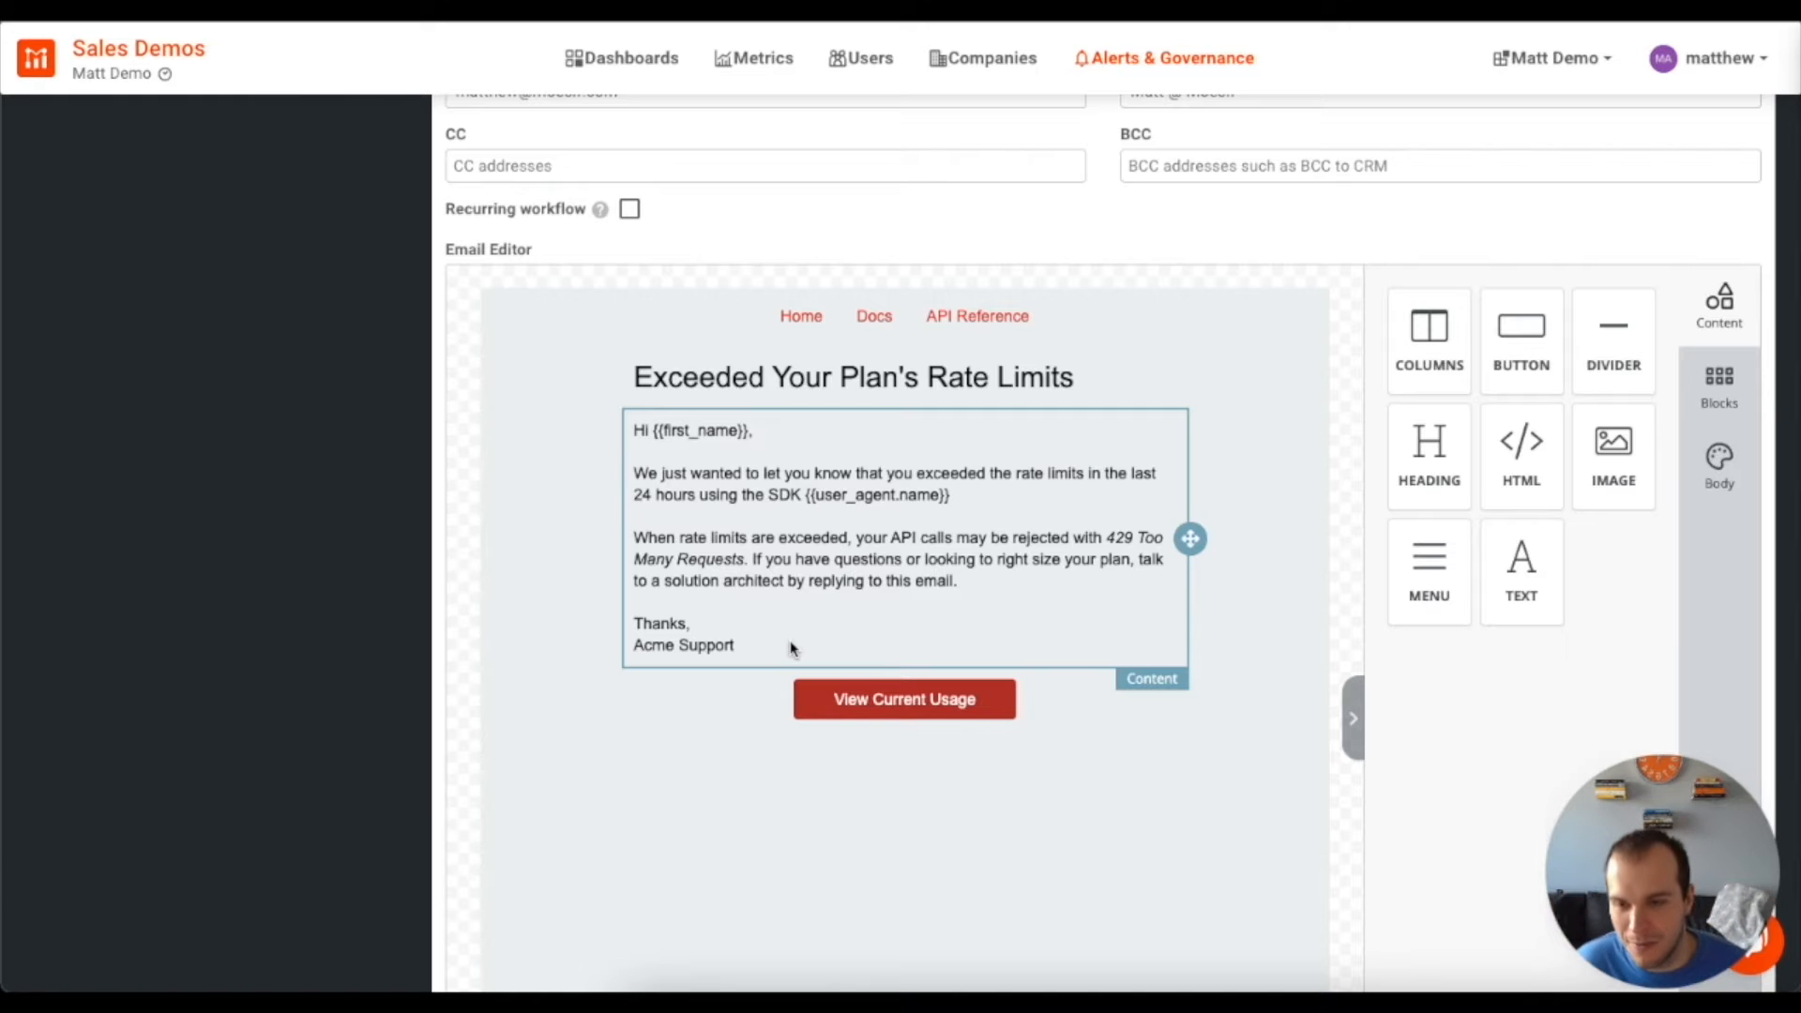
pyautogui.click(701, 646)
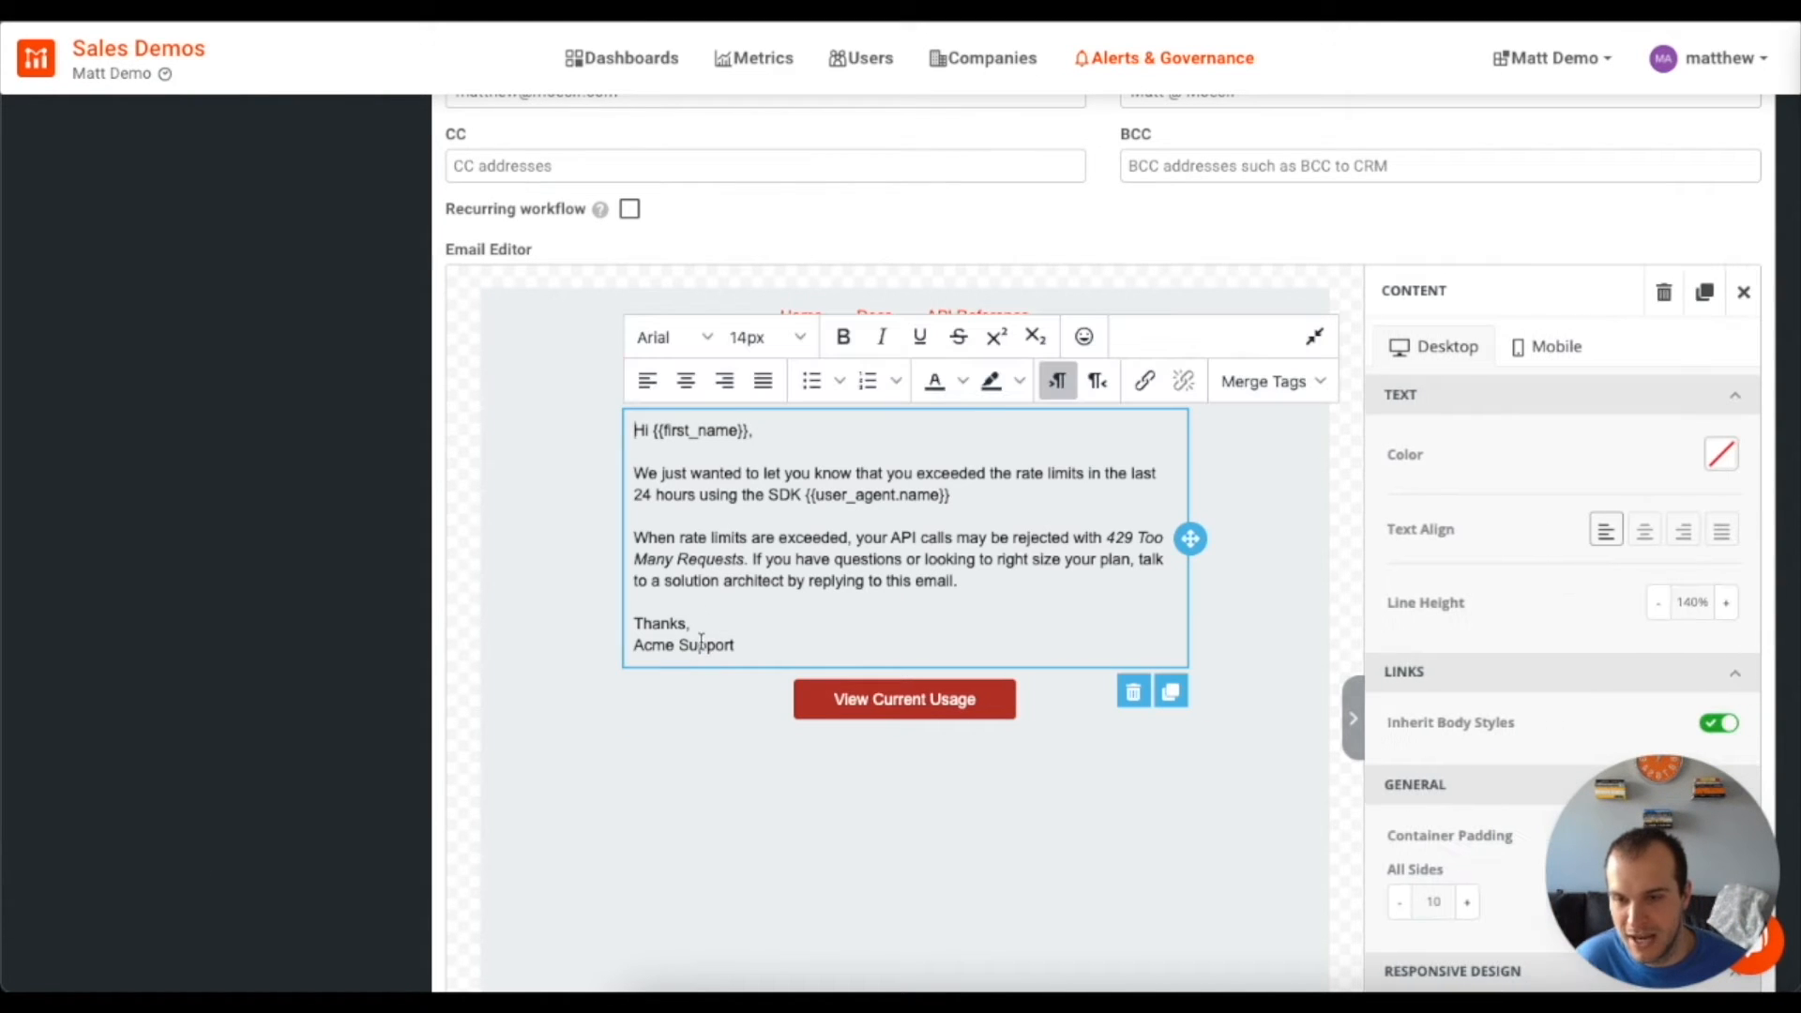
pyautogui.doubleClick(656, 645)
pyautogui.write('Moesif')
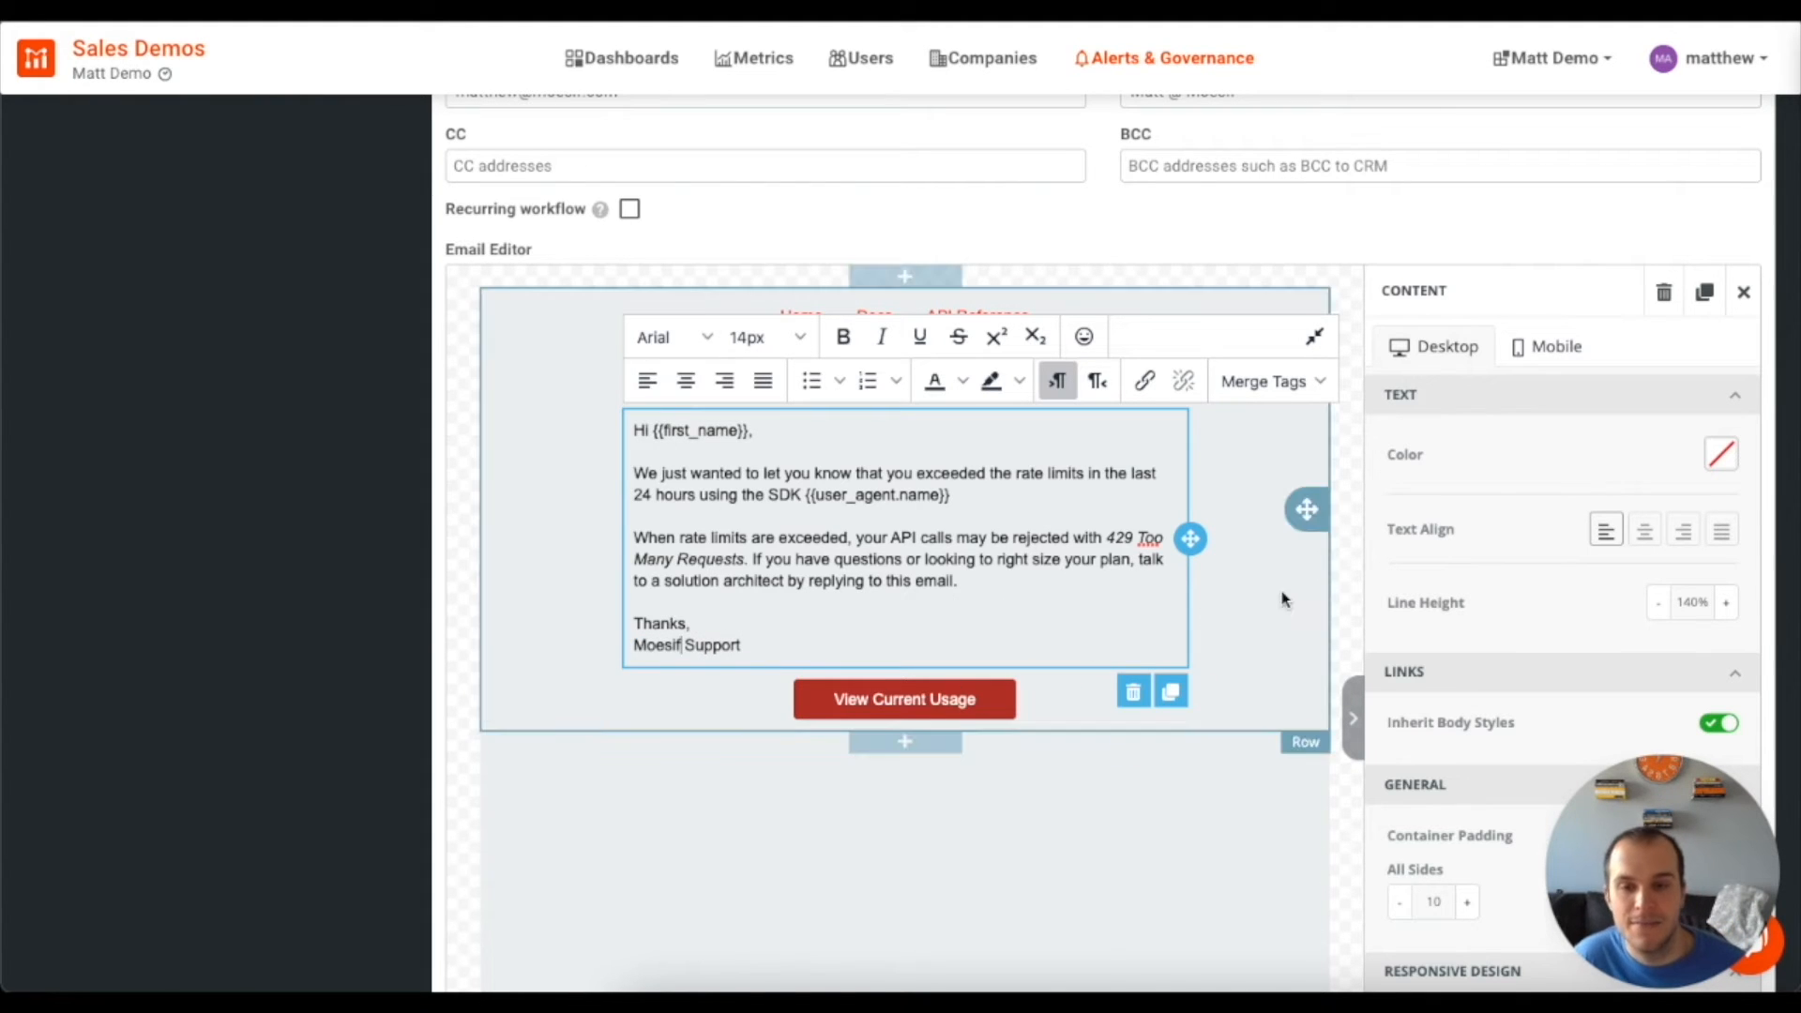
pyautogui.scroll(3, 385, 575)
pyautogui.moveTo(607, 508)
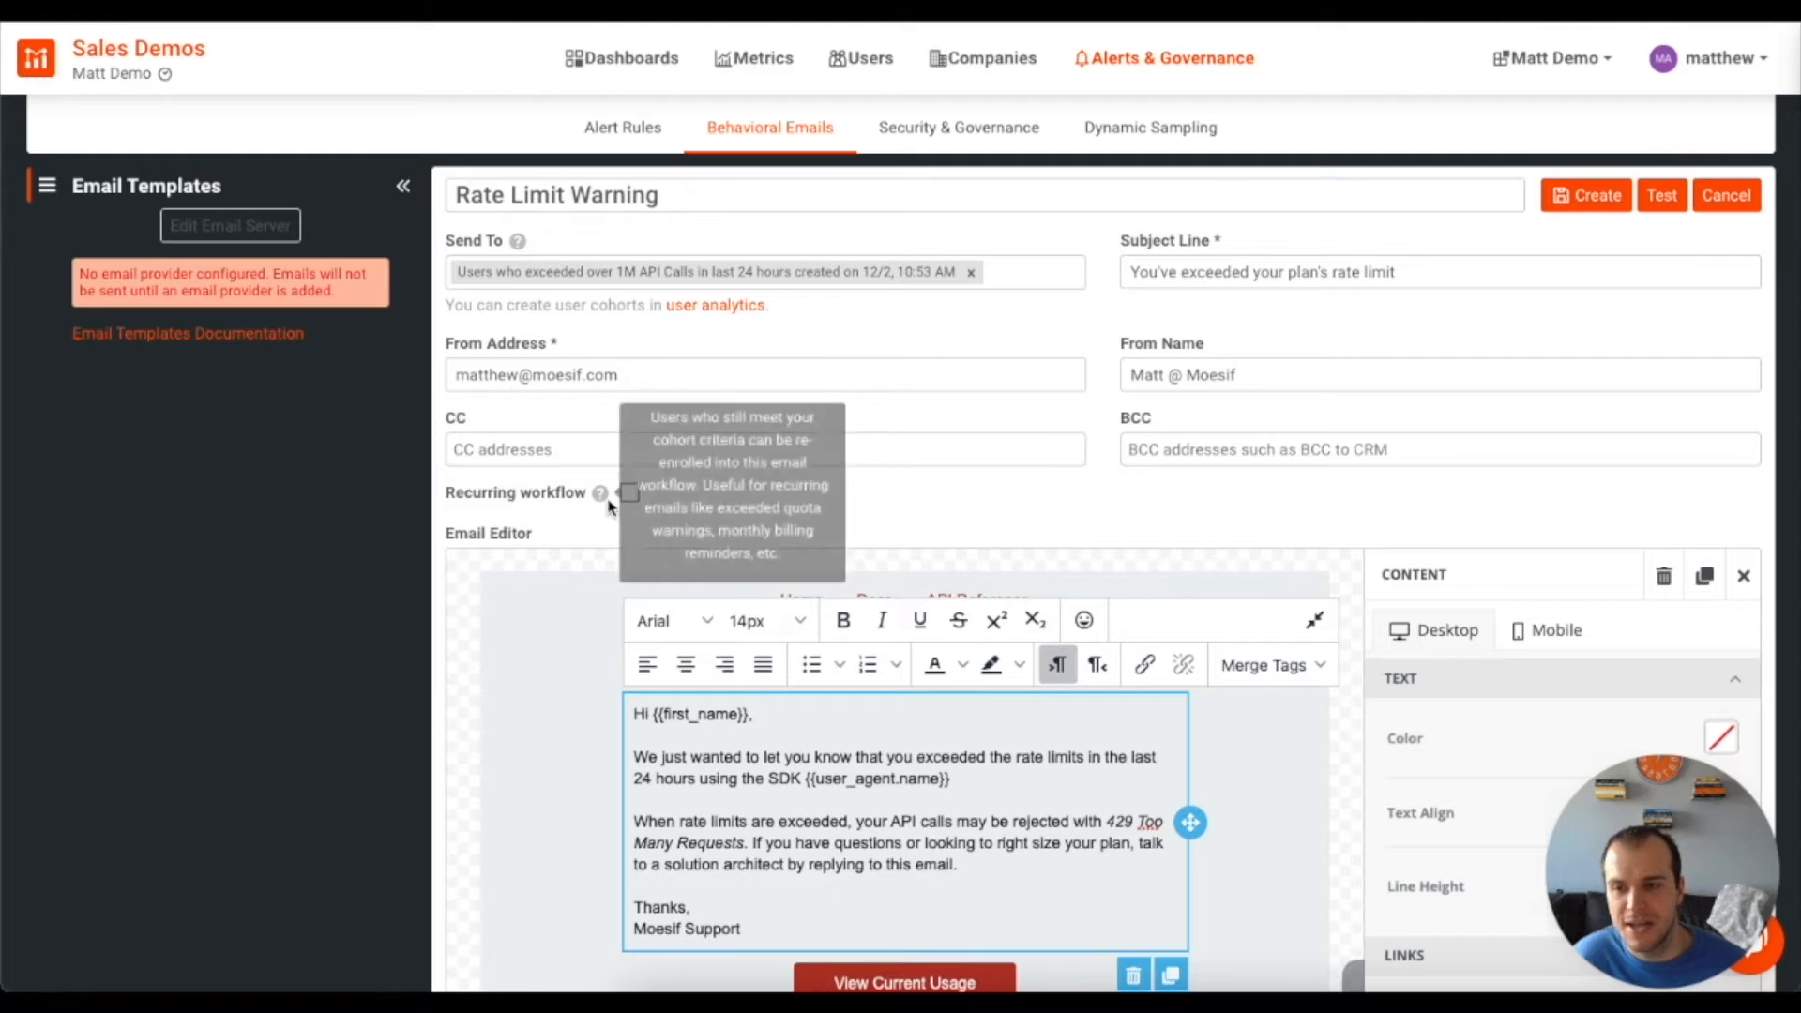
# Turn on Recurring workflow with a re-enrollment wait of 1 day
pyautogui.click(629, 494)
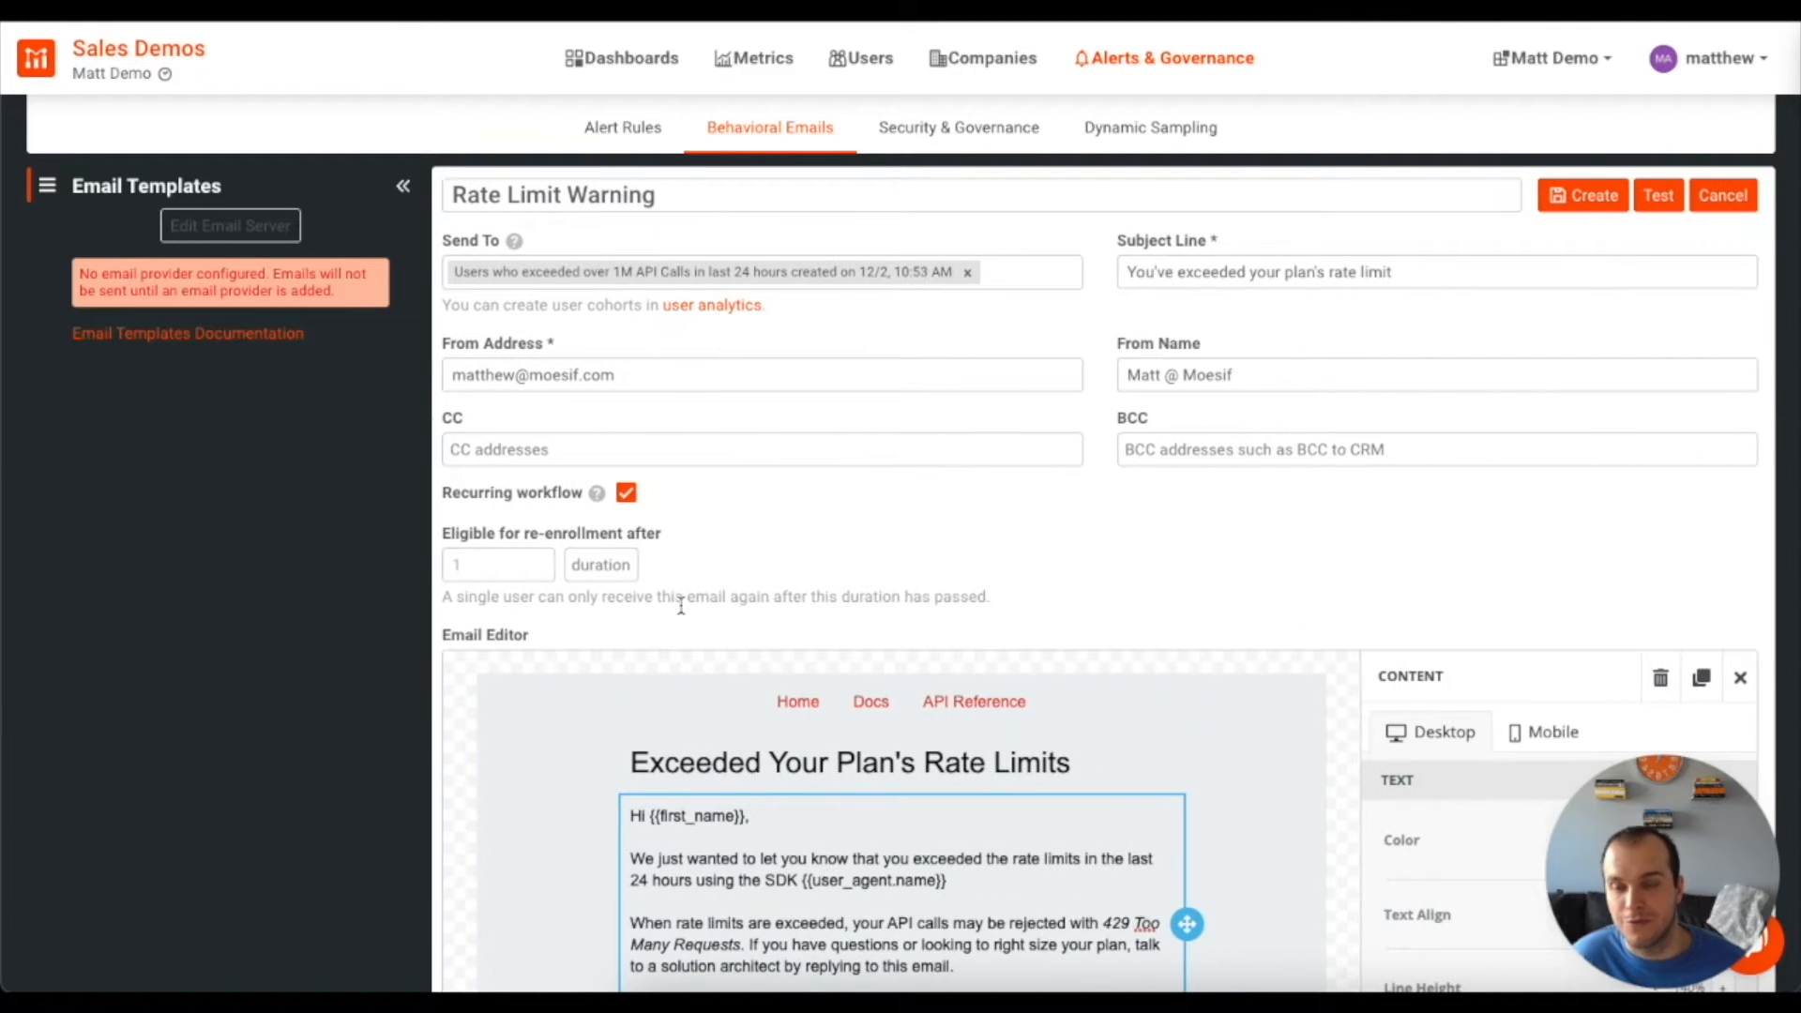
pyautogui.click(514, 566)
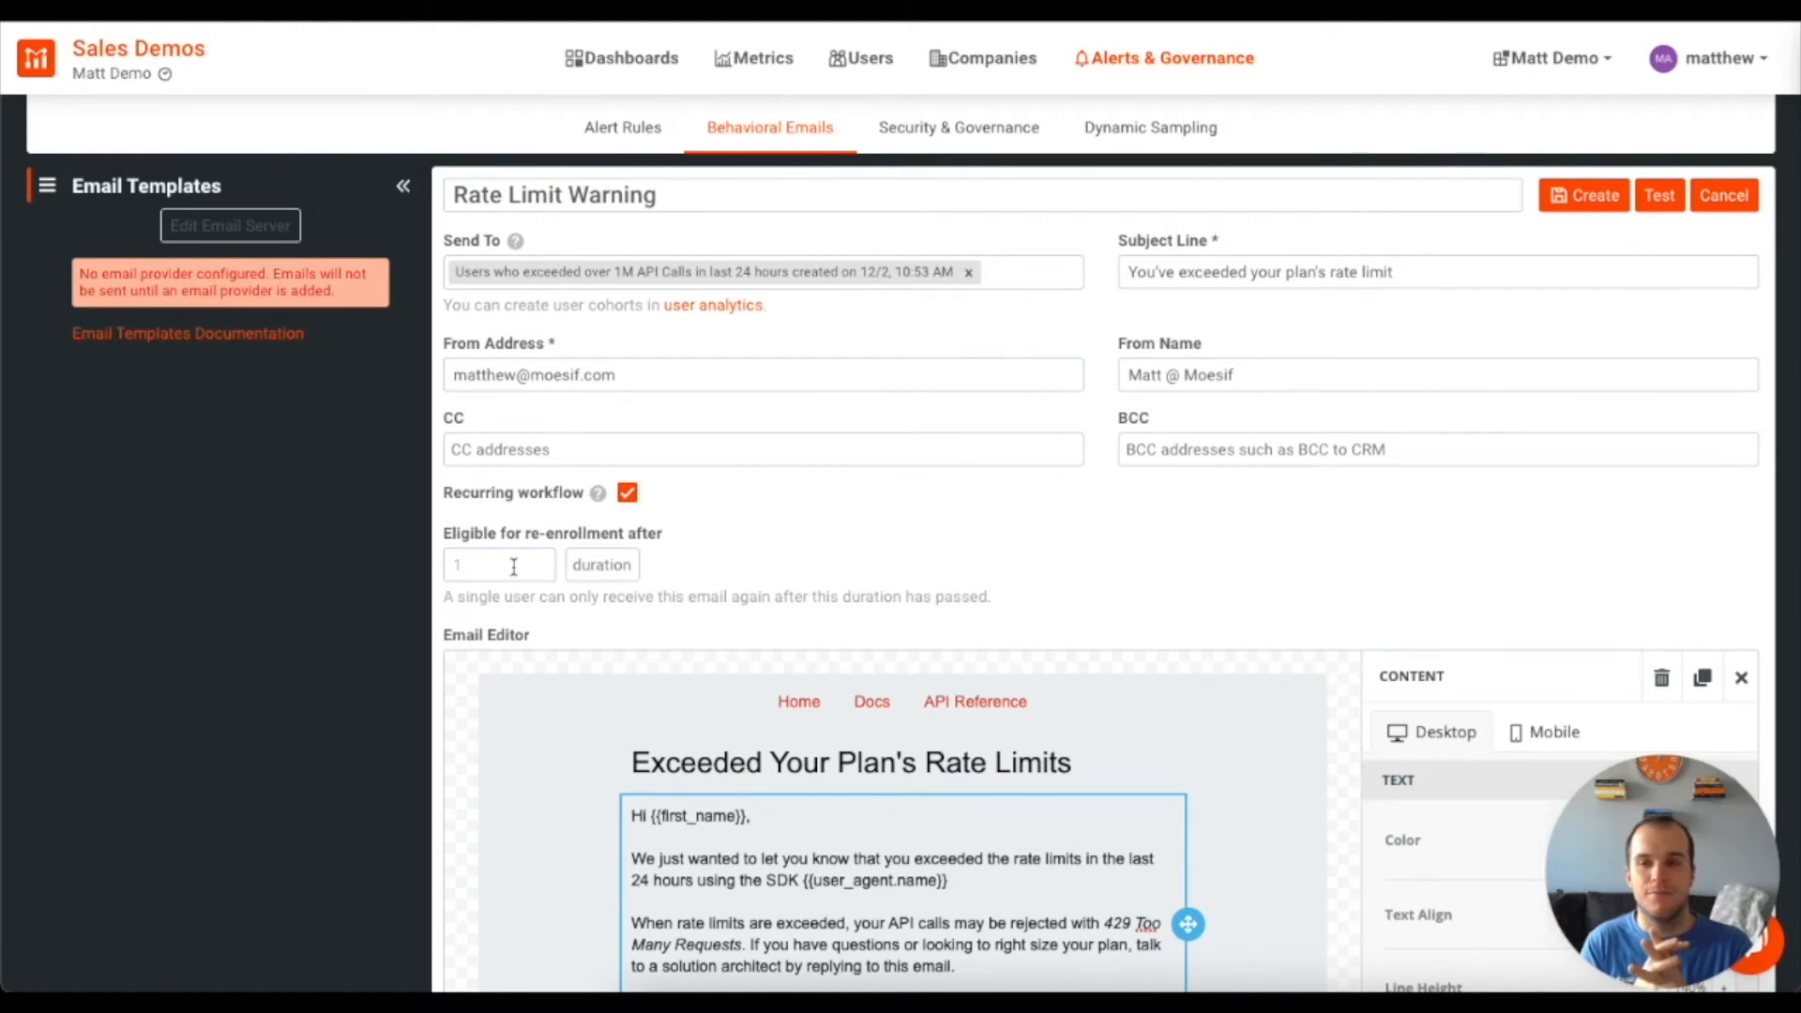
pyautogui.write('1')
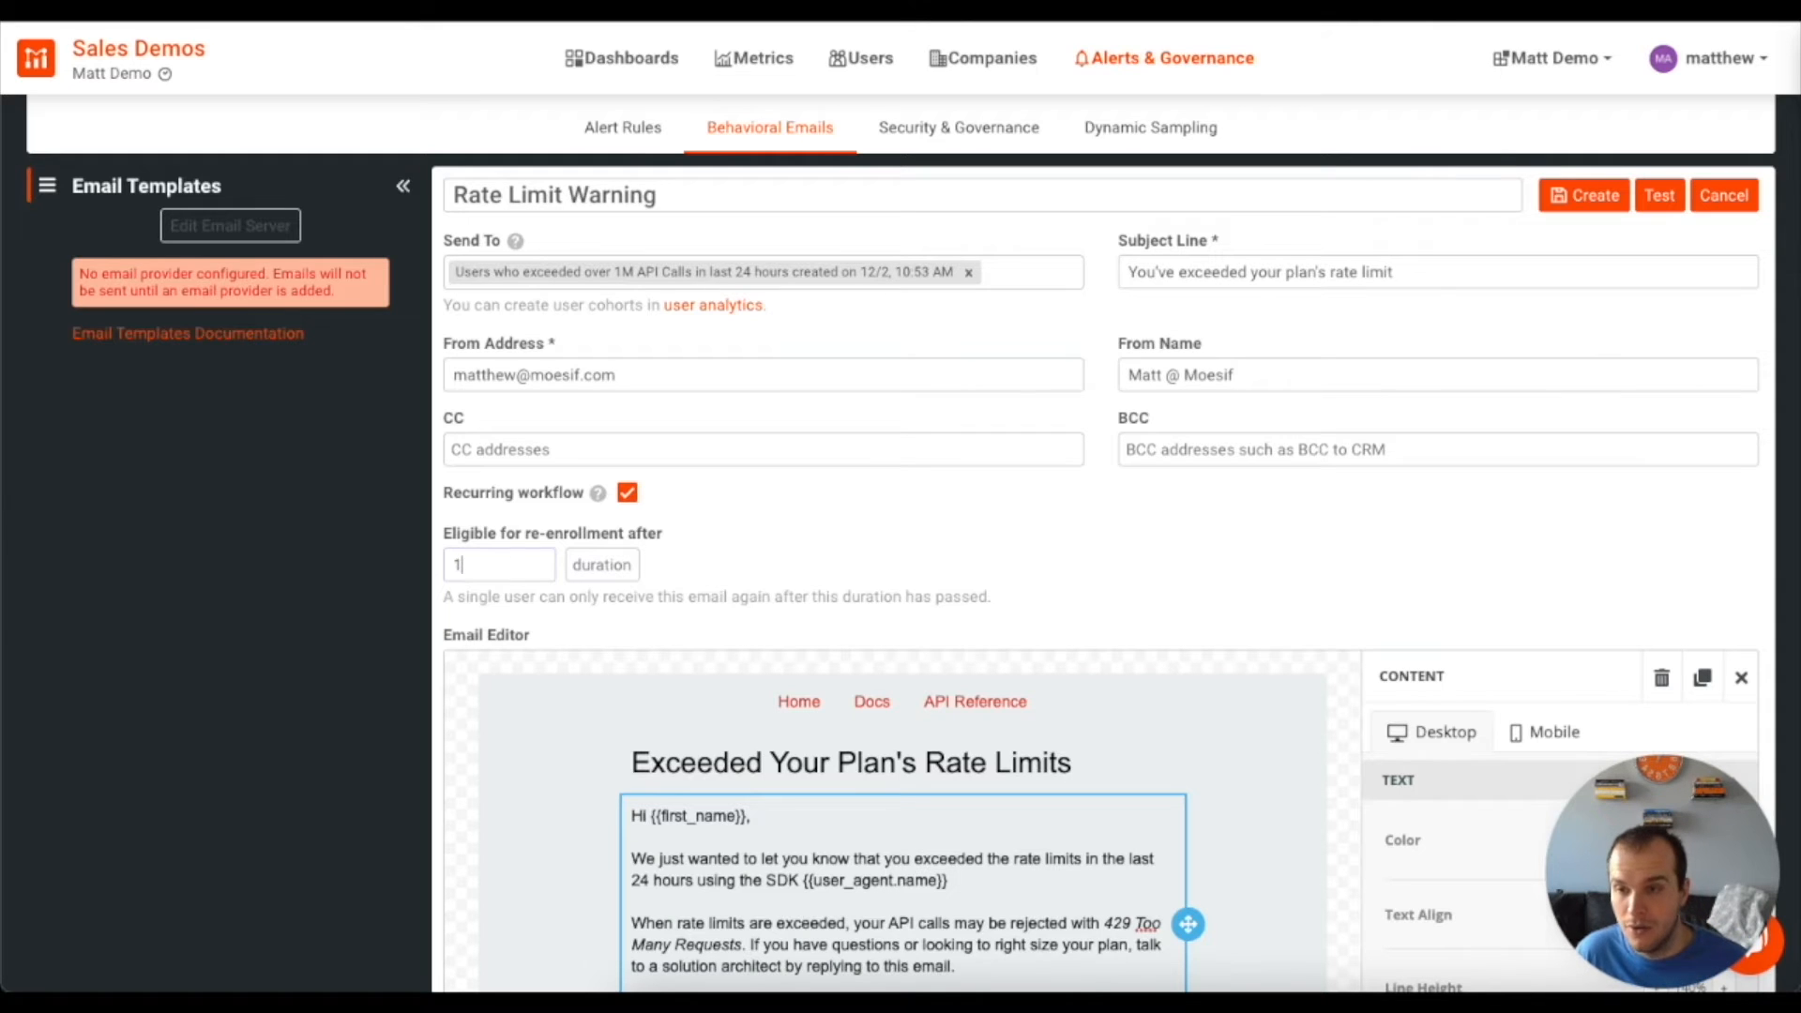
pyautogui.click(610, 566)
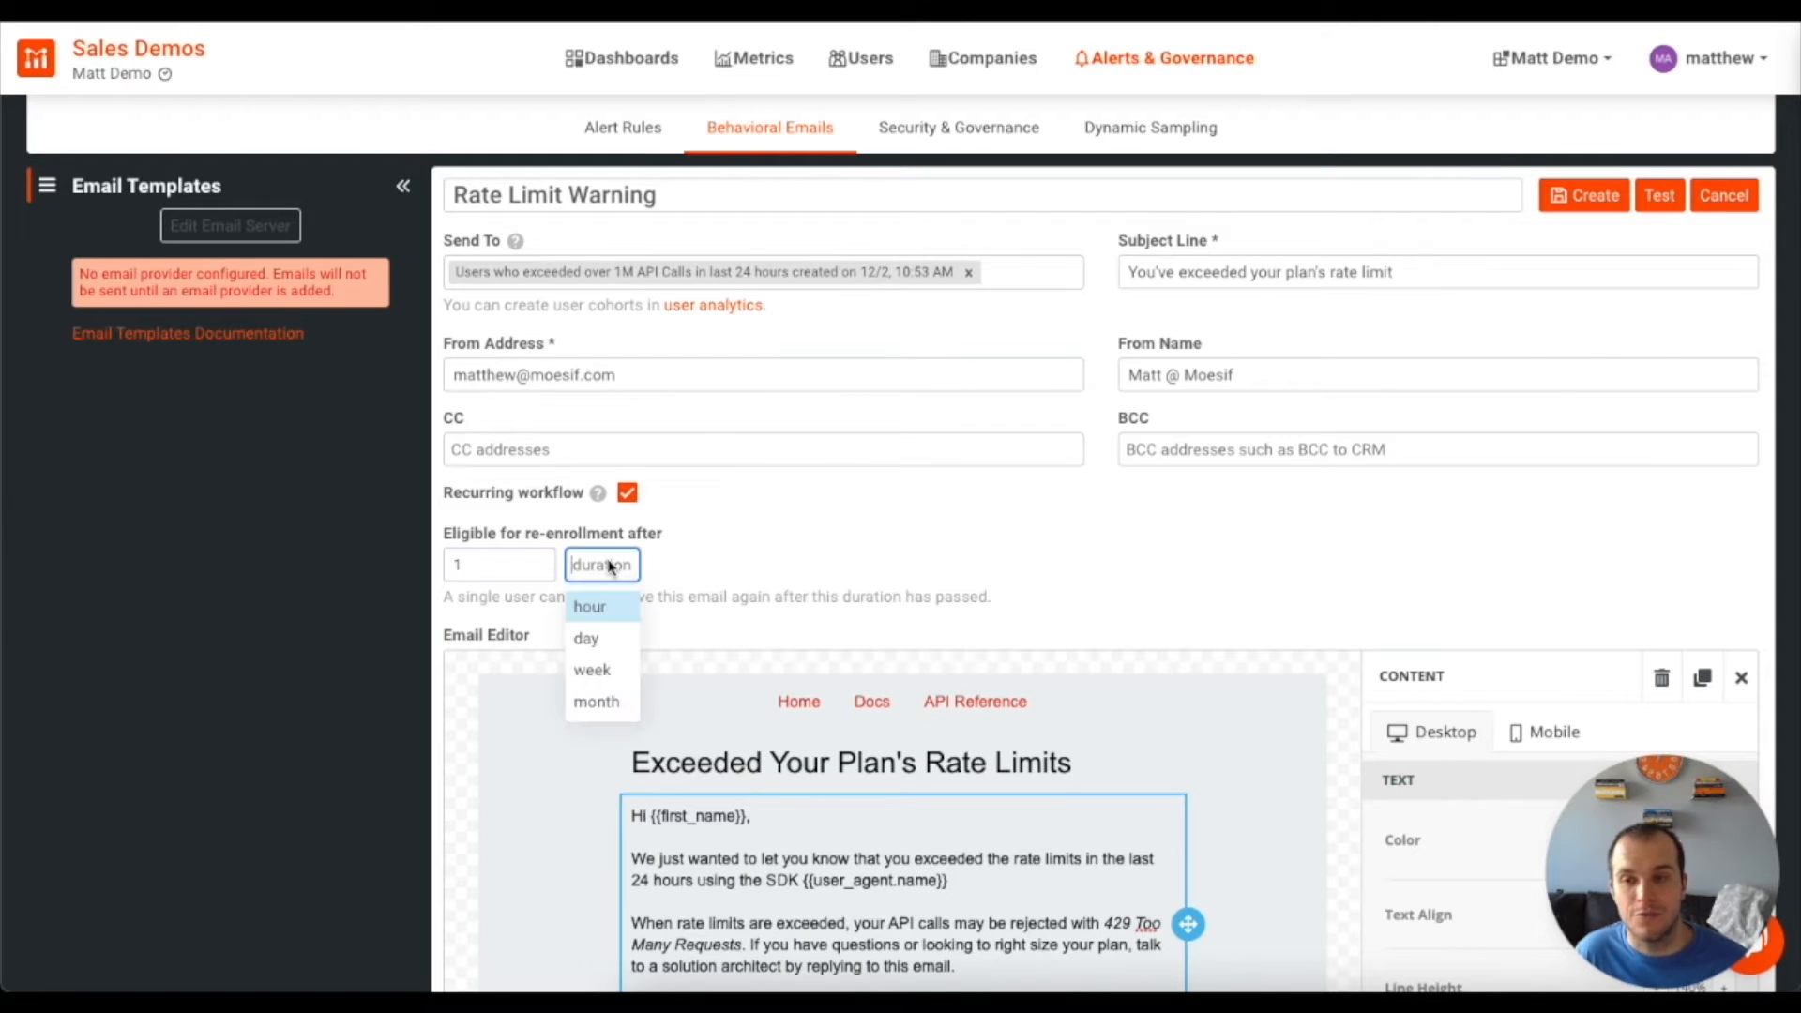
pyautogui.click(591, 638)
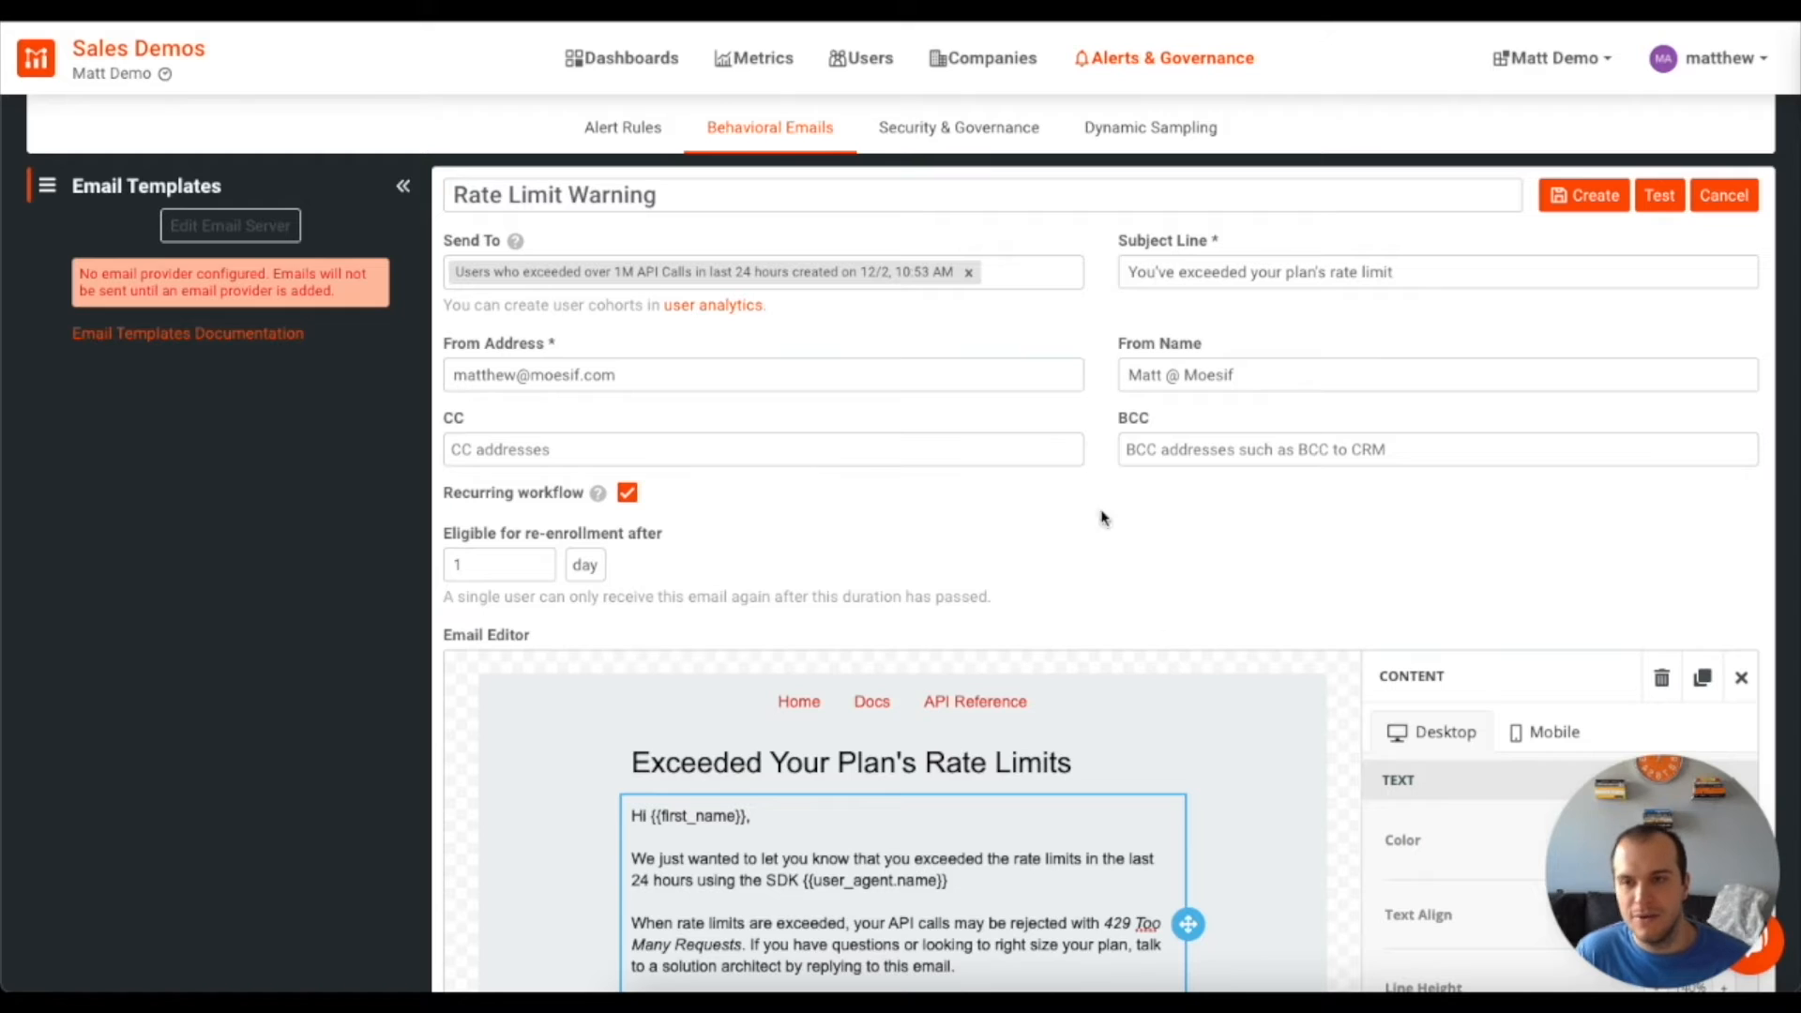
pyautogui.click(246, 227)
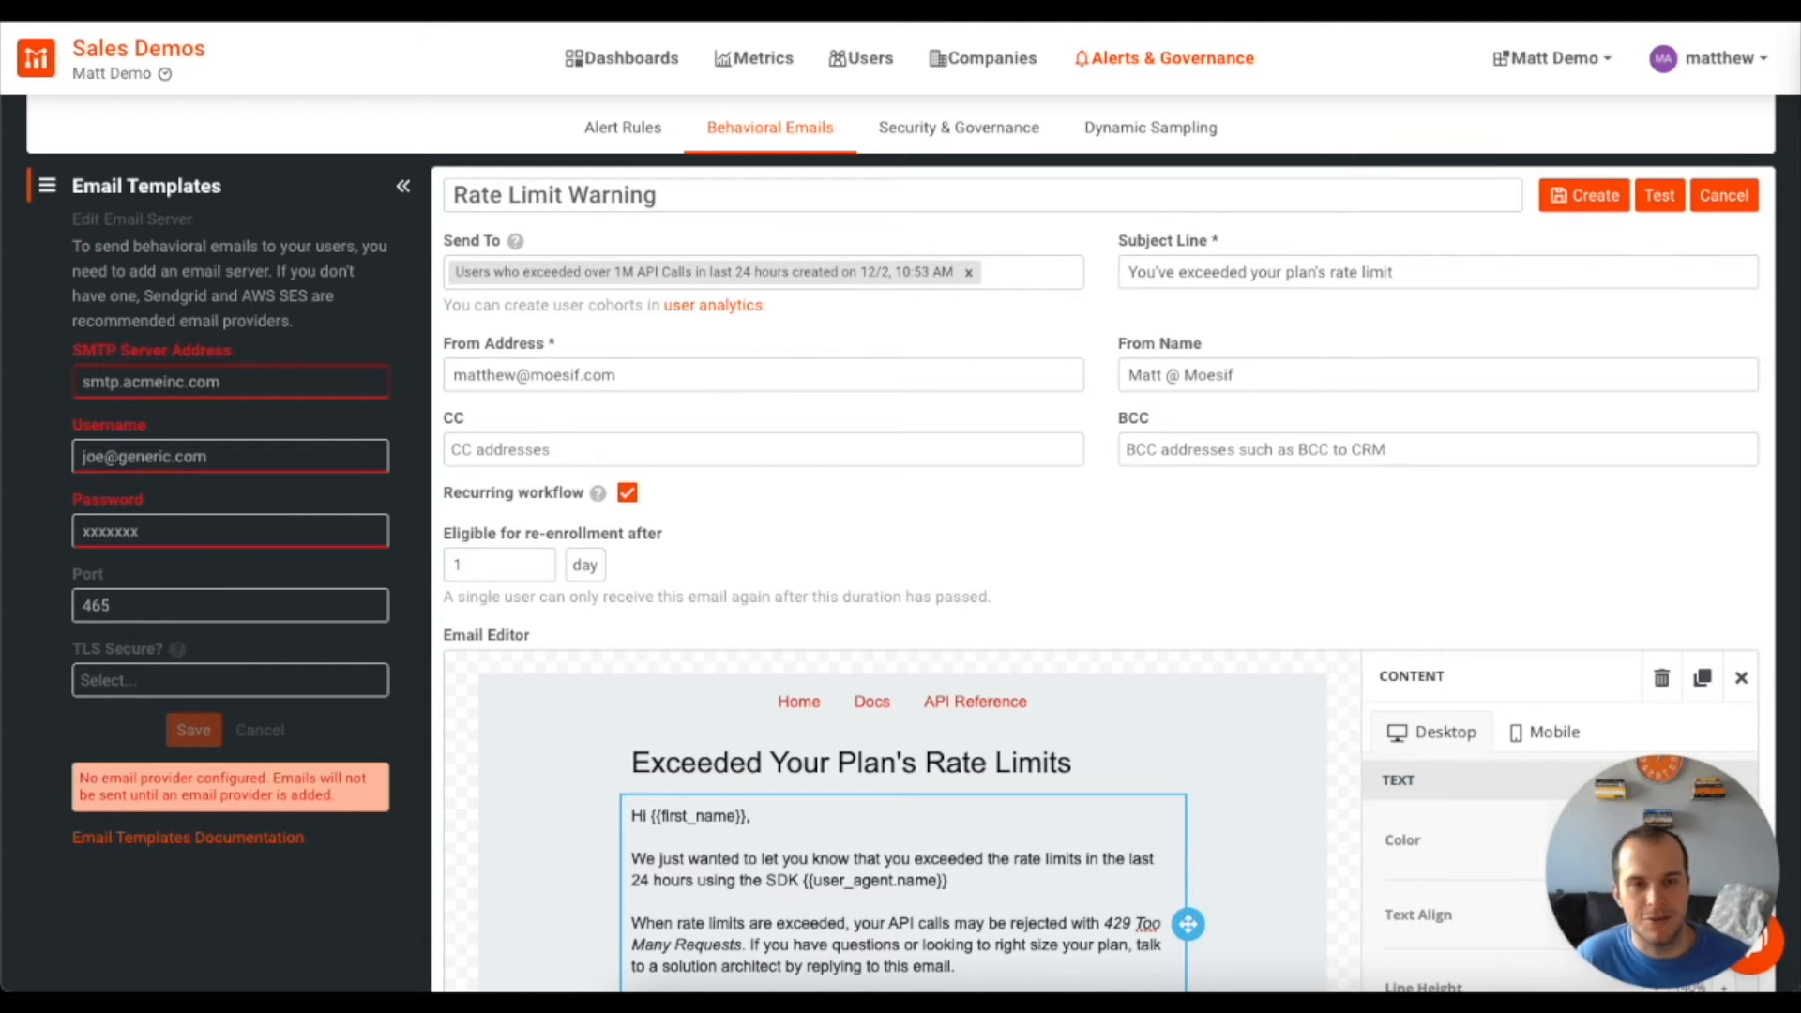
# Save the Rate Limit Warning template and bring up the Send Test Email dialog
pyautogui.click(1588, 196)
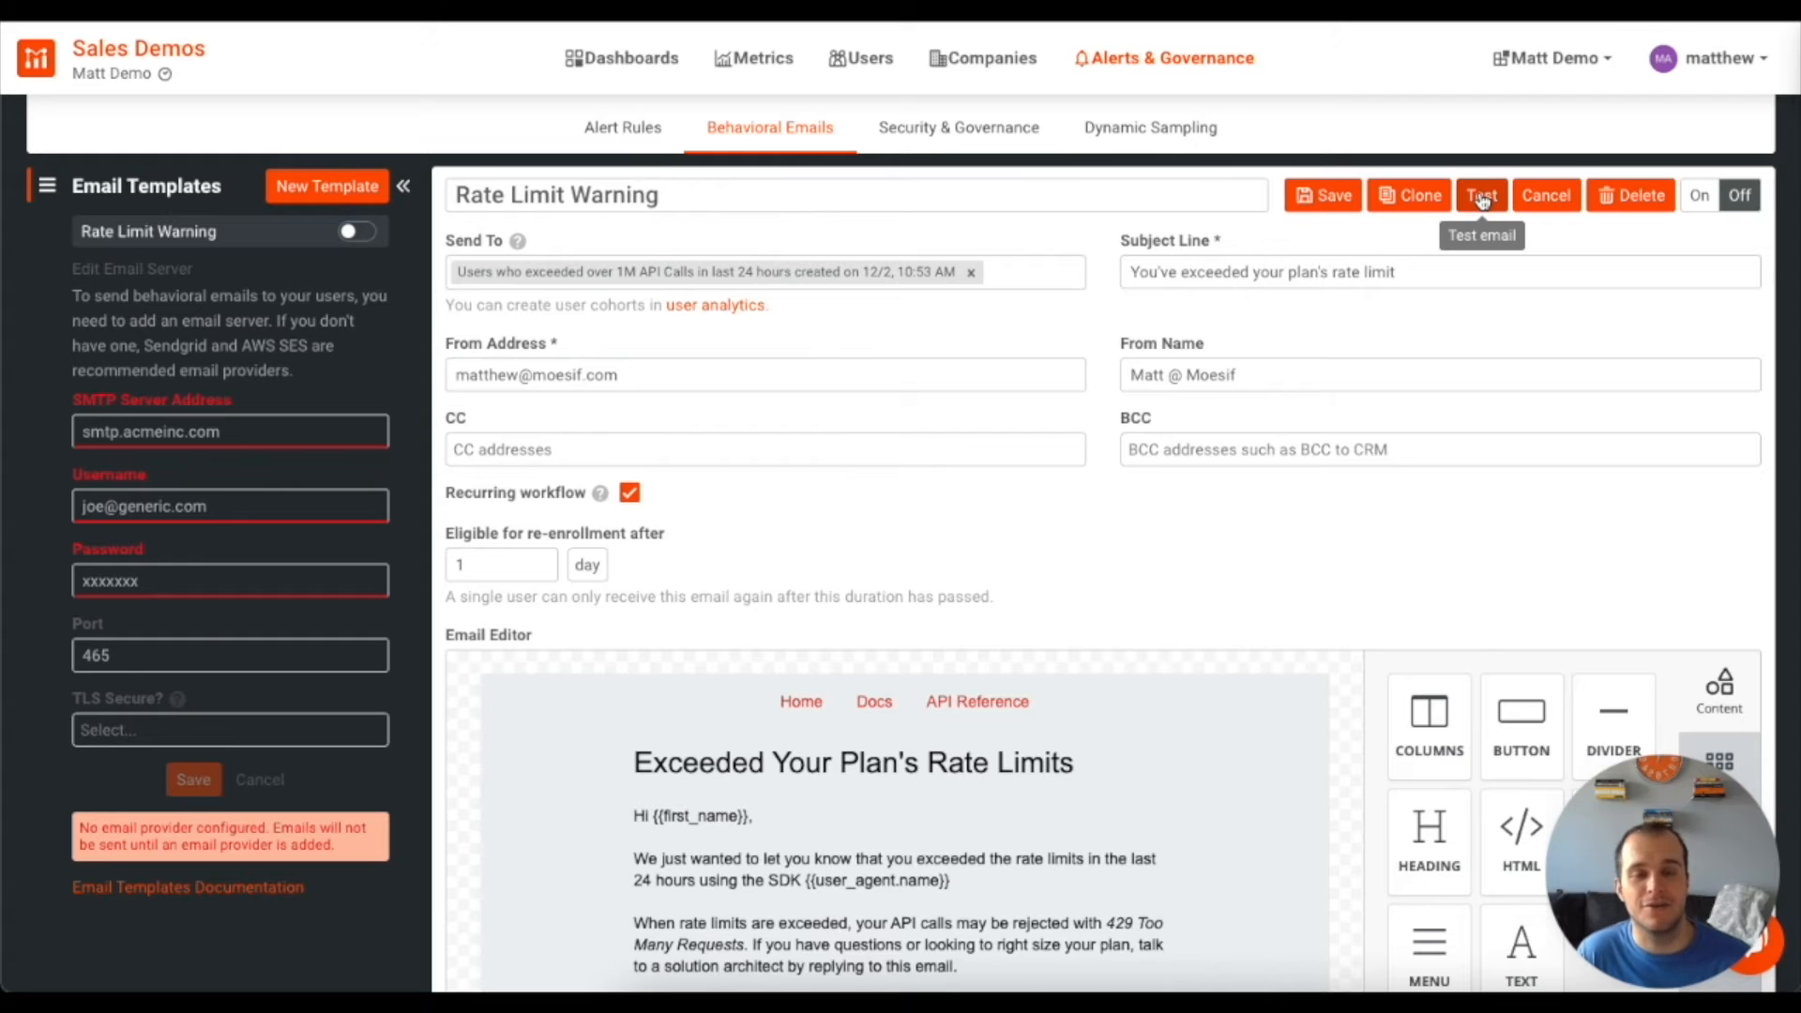
pyautogui.click(1482, 197)
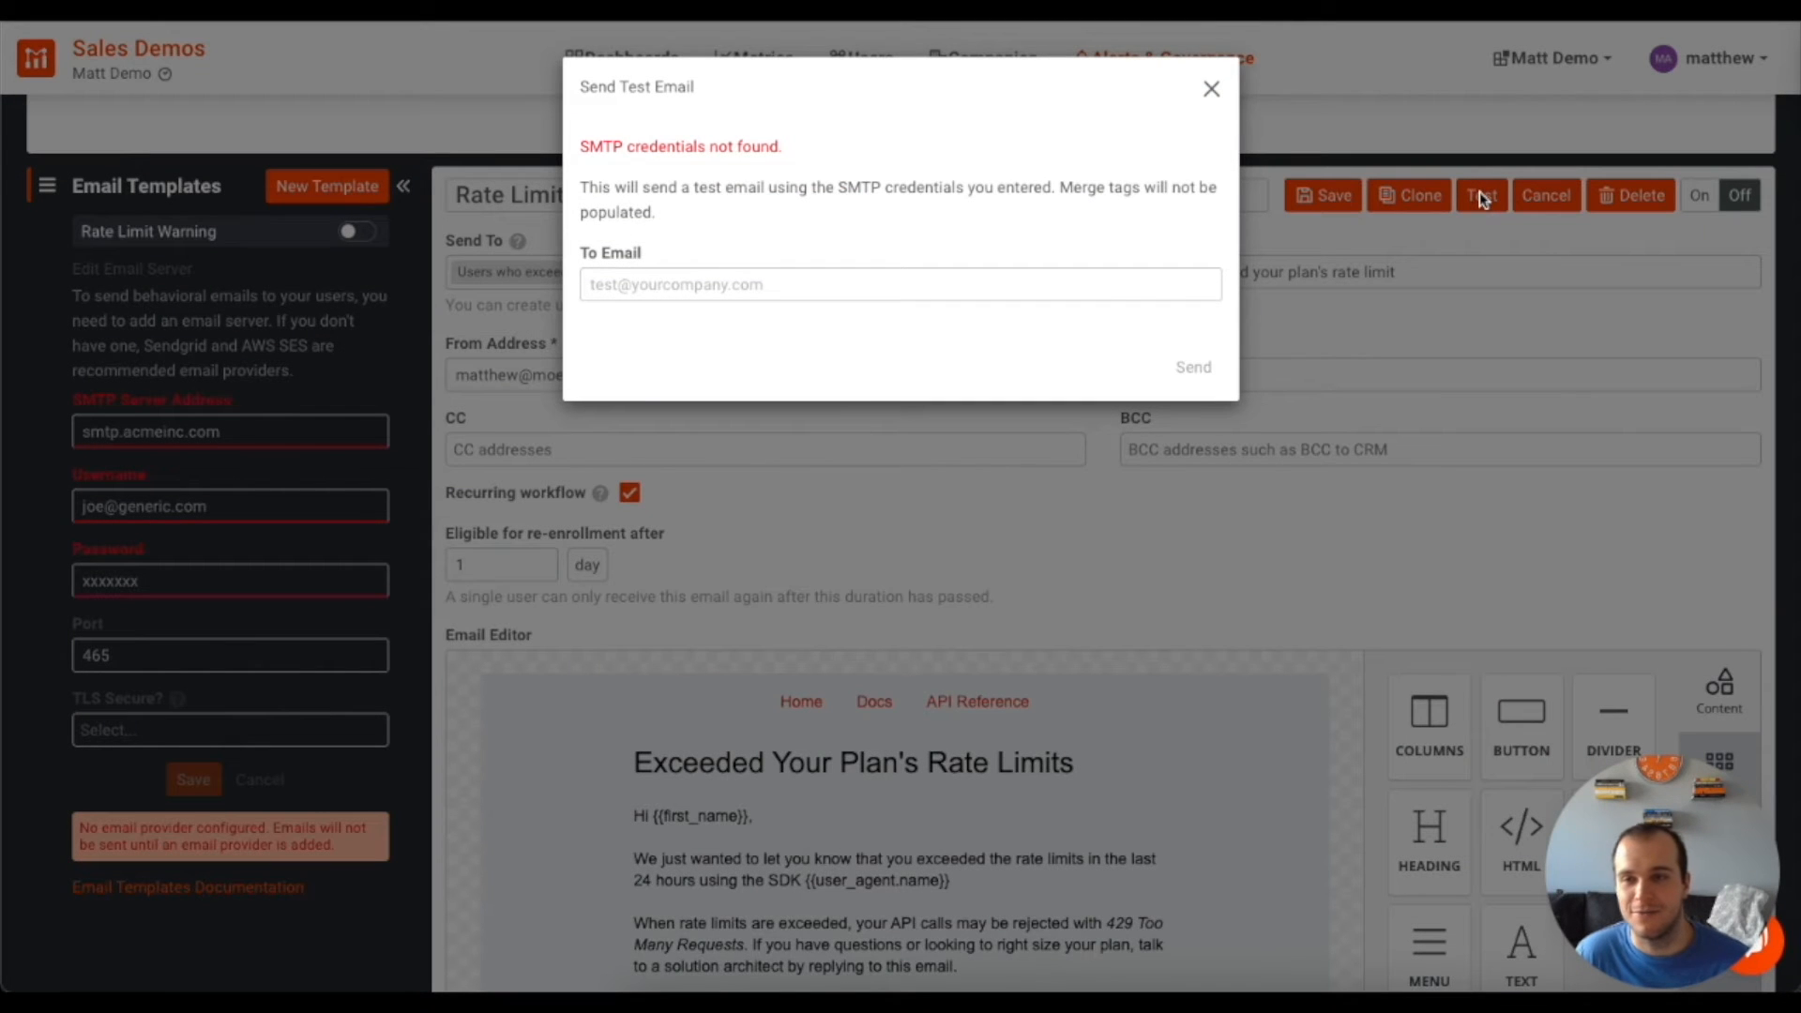
# Enter a recipient e-mail address for the test, then close the dialog unsent
pyautogui.click(747, 289)
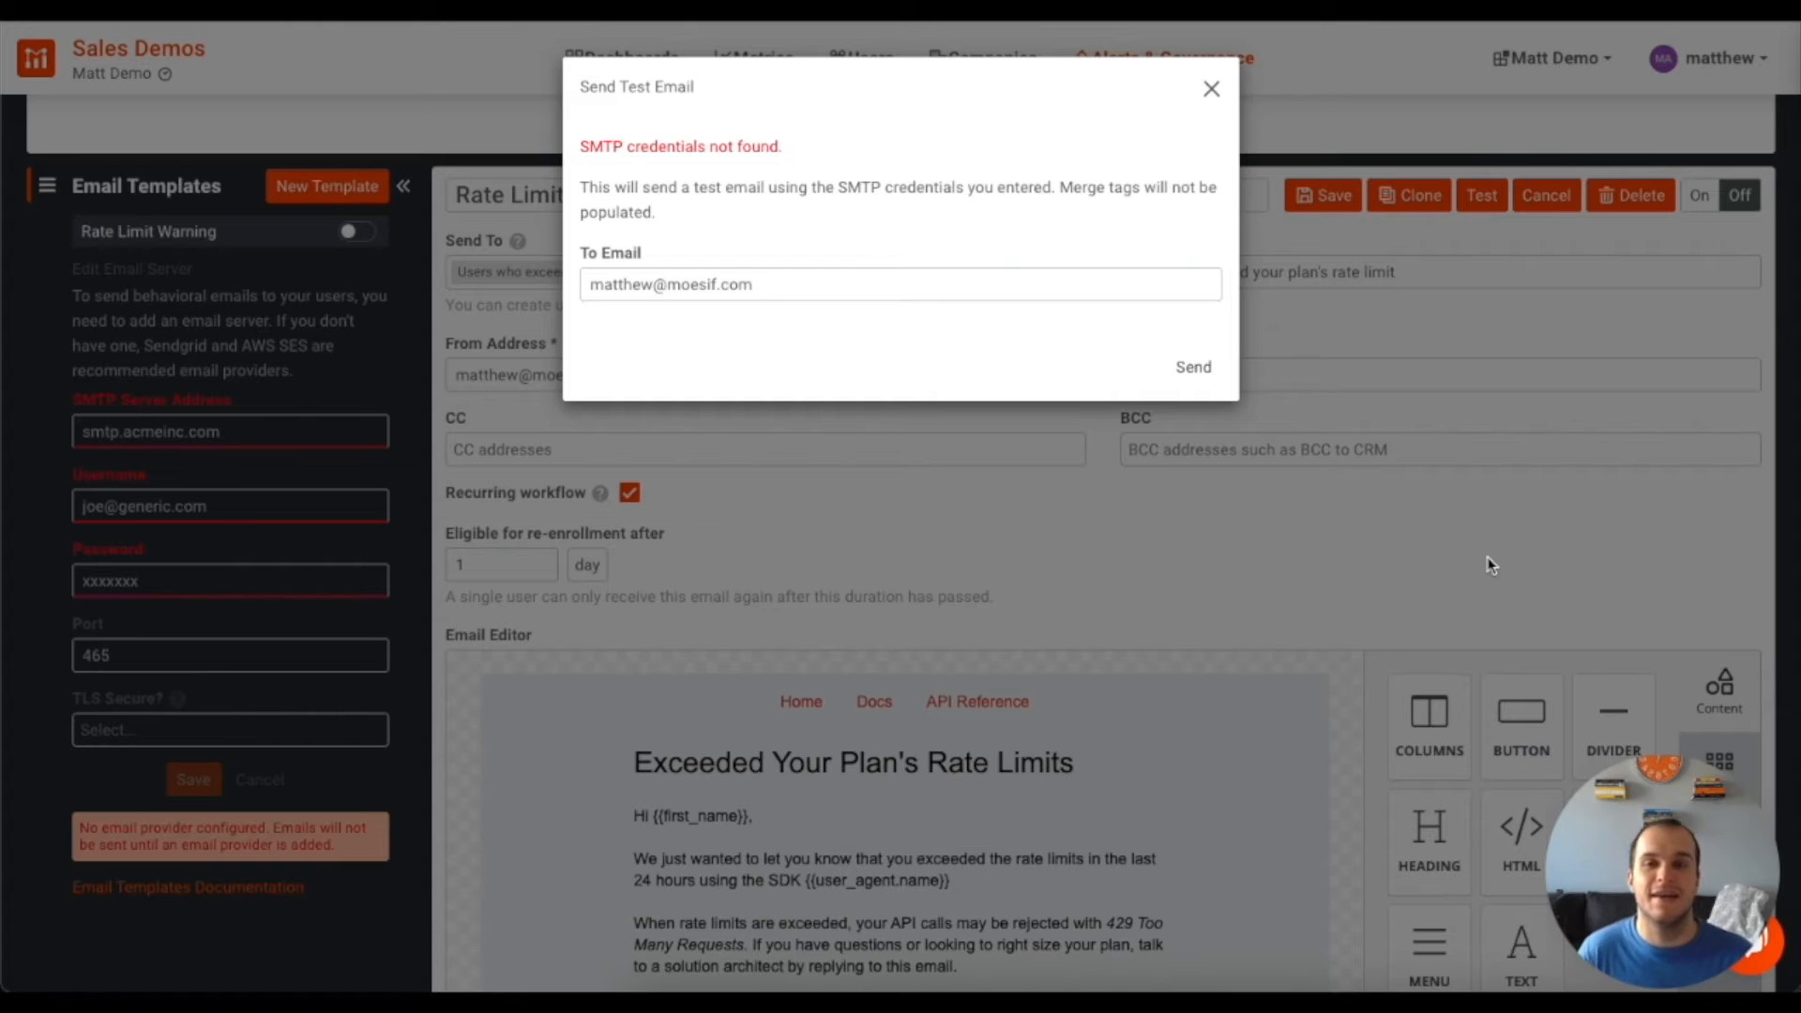
pyautogui.click(1211, 88)
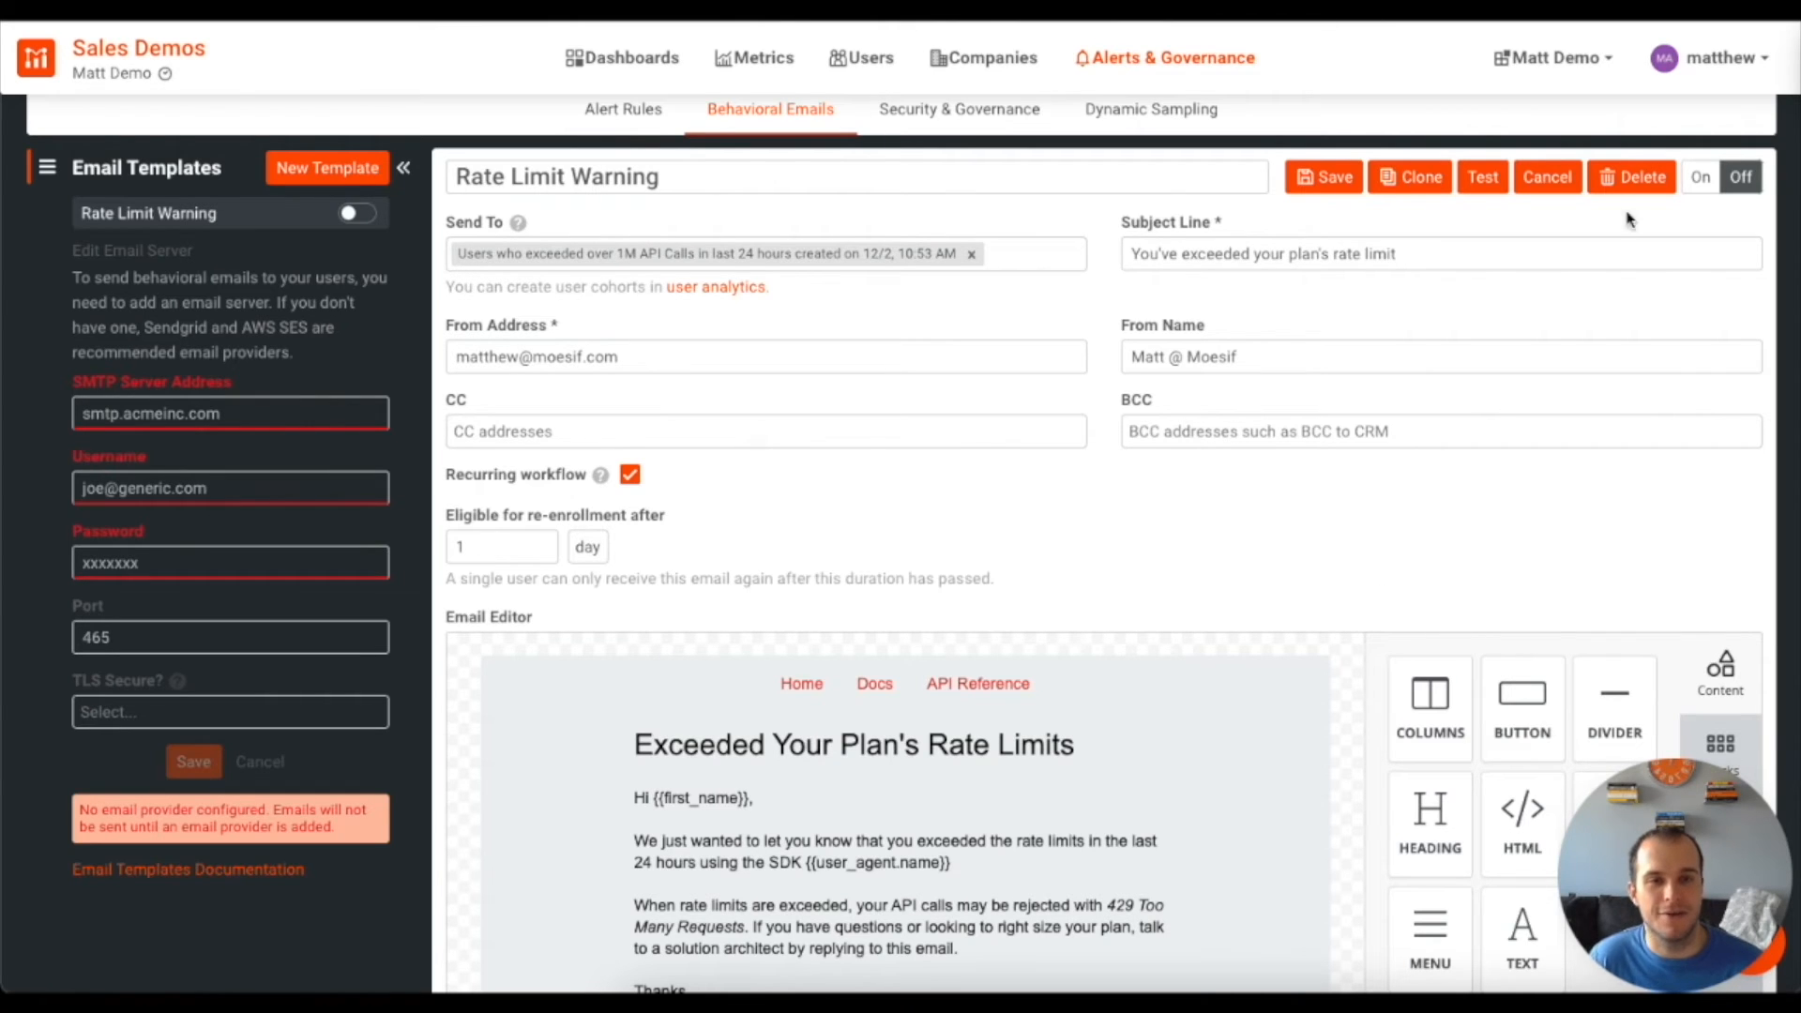
# Switch the email On, save it, and remove the 1M API calls cohort from Send To
pyautogui.click(1701, 181)
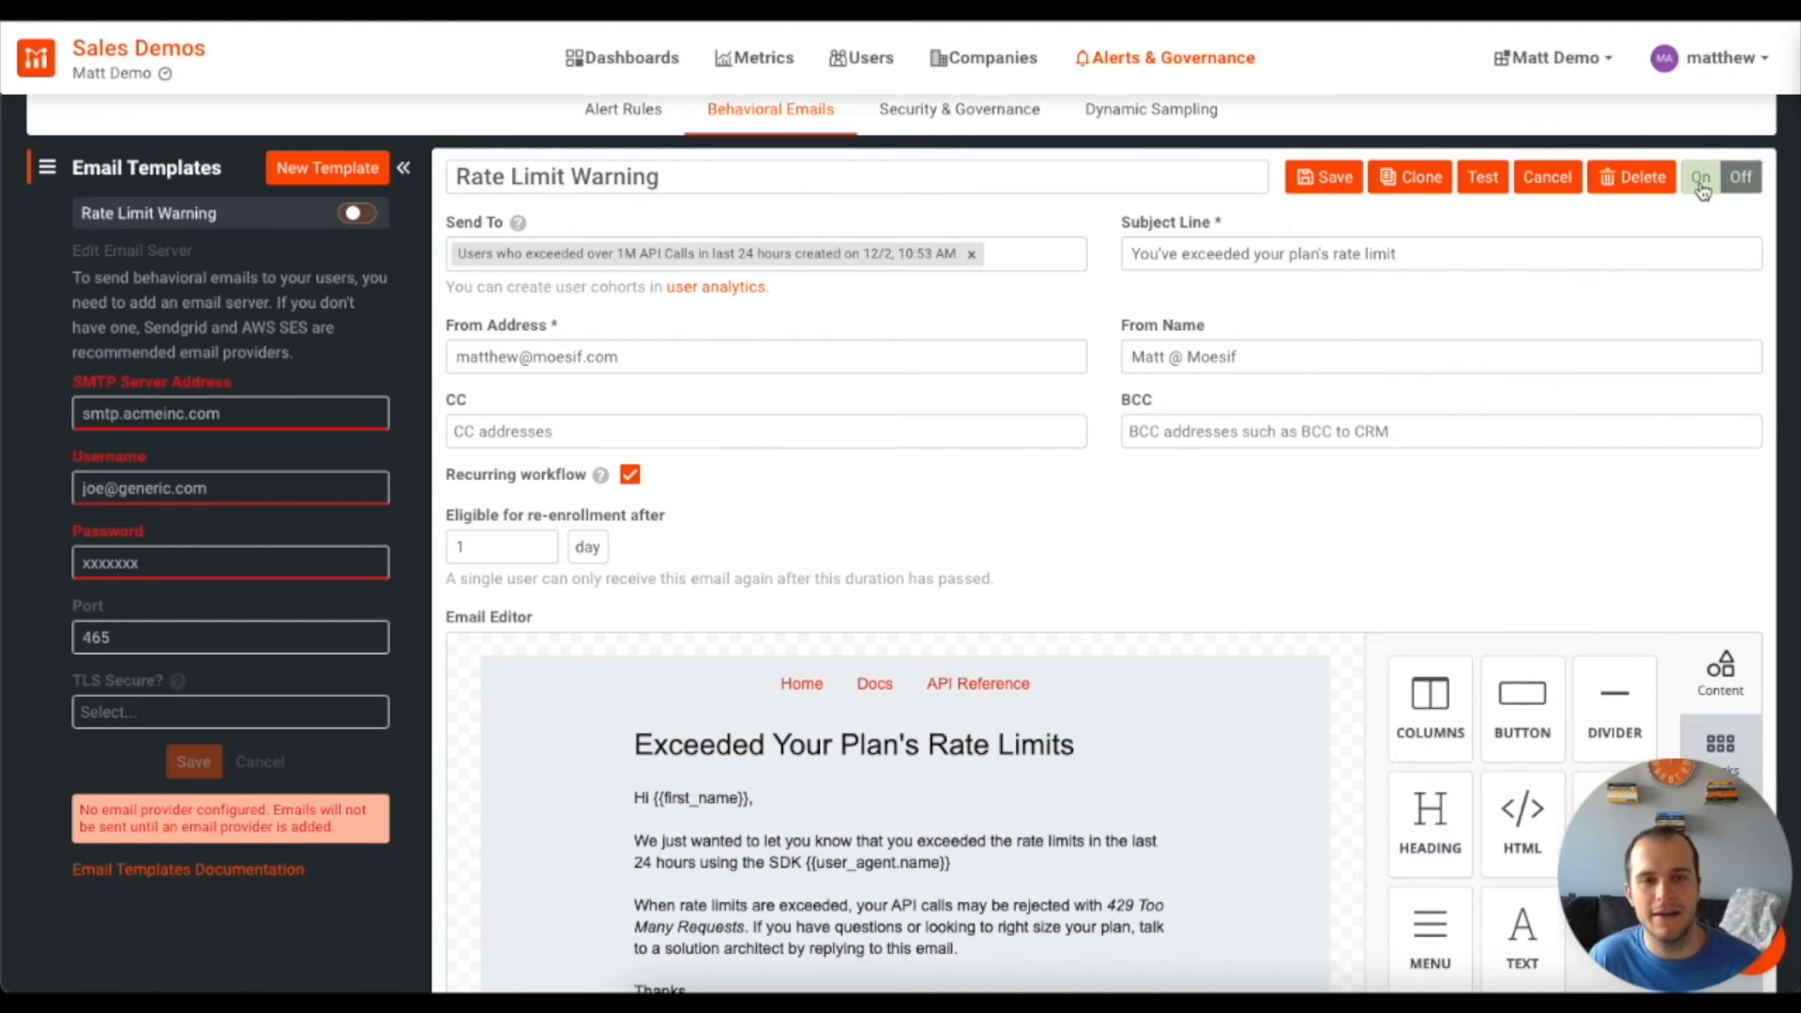
pyautogui.click(1333, 181)
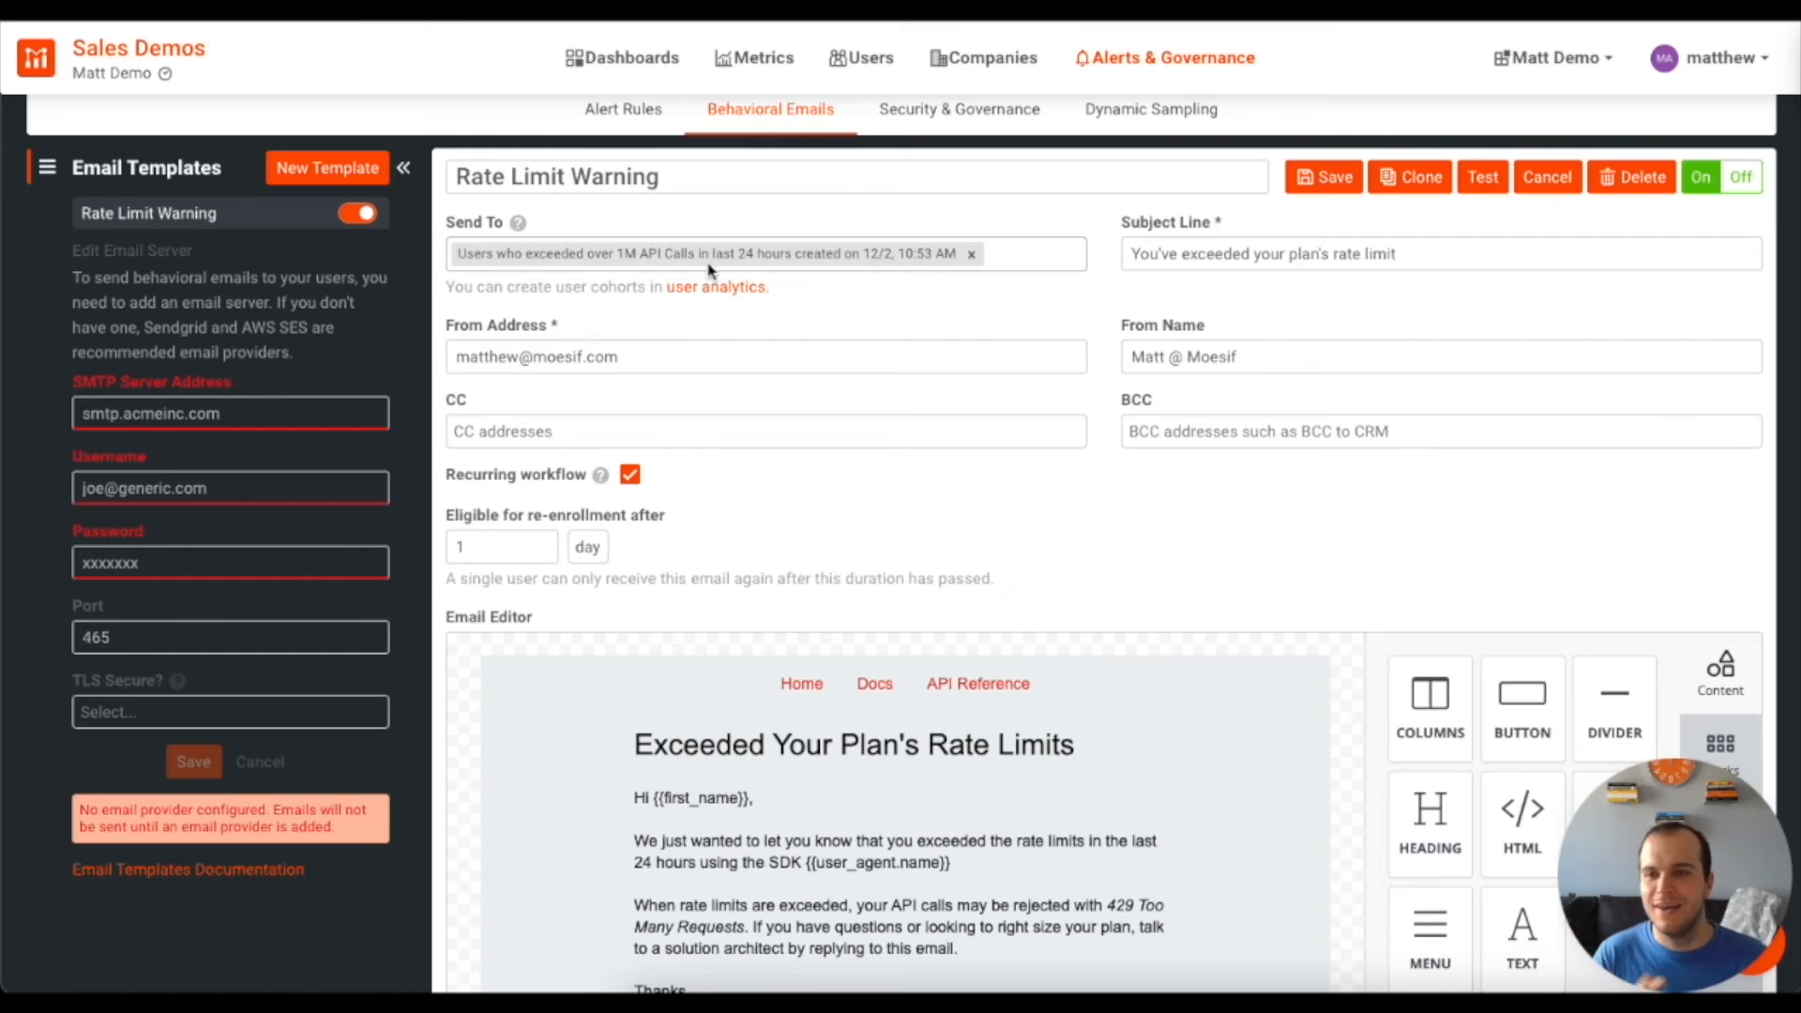
pyautogui.click(972, 255)
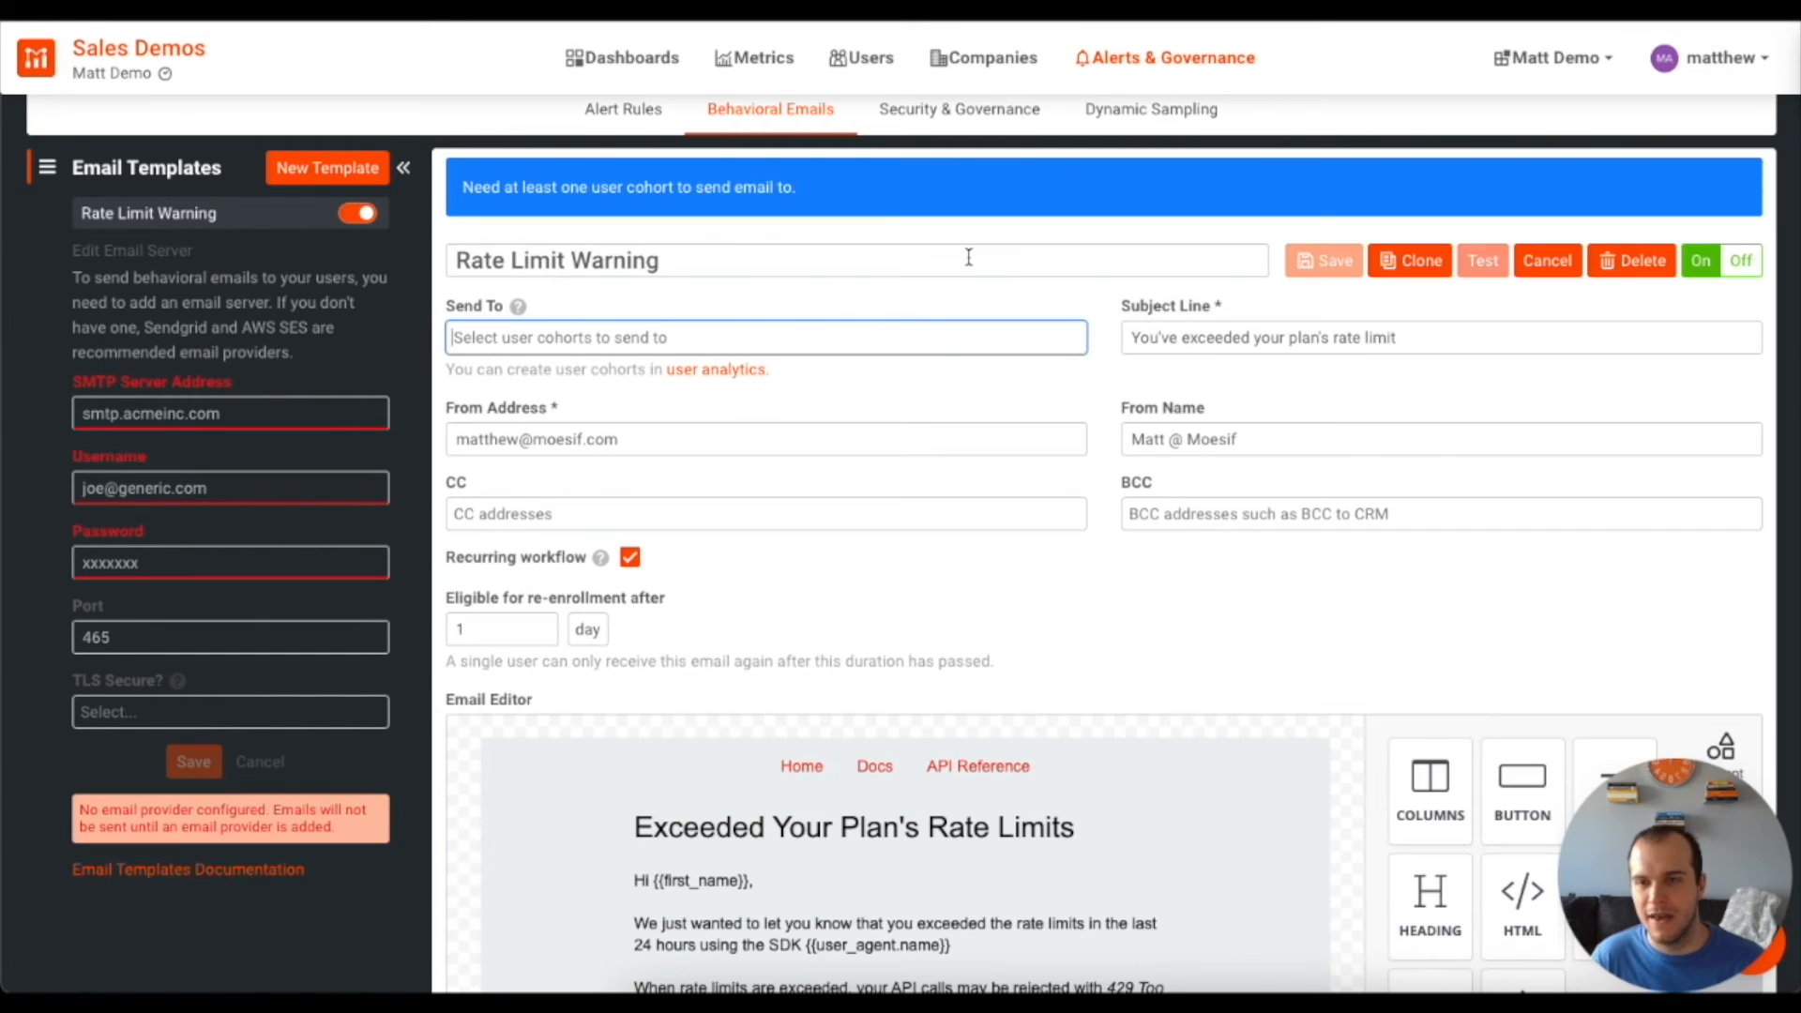
# Open the 1M API Calls cohort from user analytics and change '1M' to '25' in its title
pyautogui.click(695, 371)
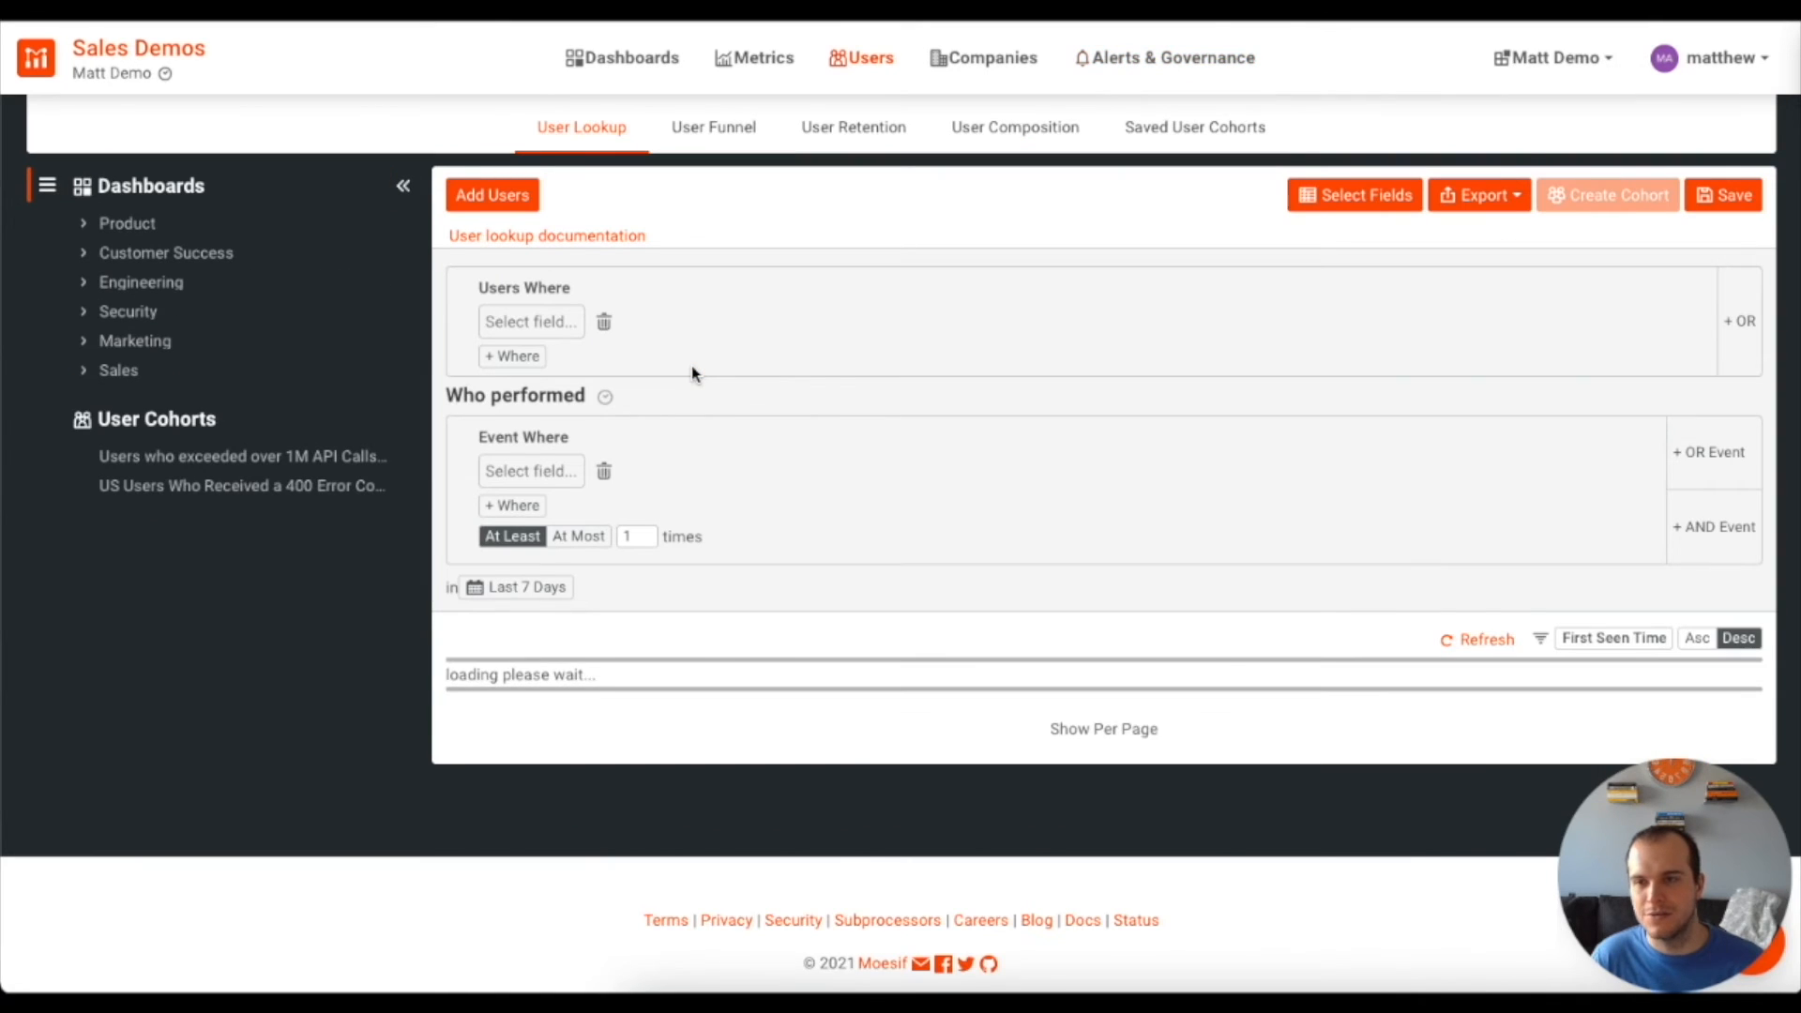
pyautogui.click(203, 458)
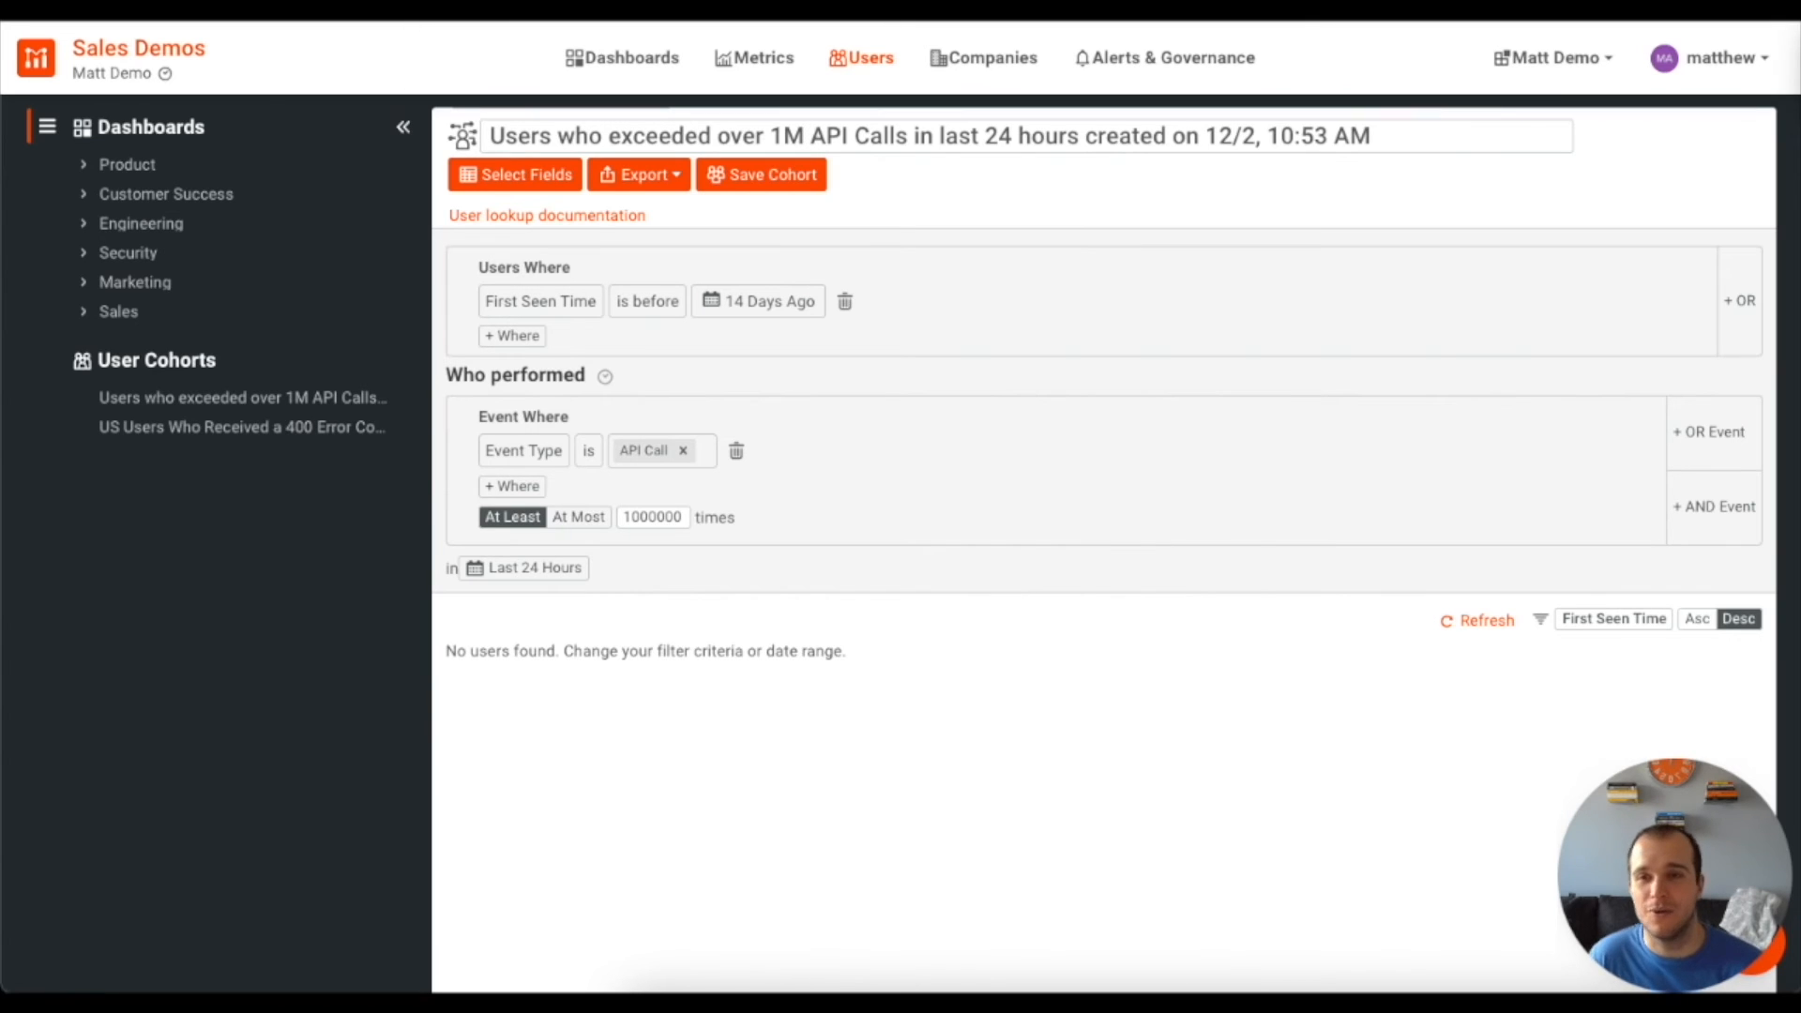
pyautogui.press('BackSpace')
pyautogui.press('BackSpace')
pyautogui.write('25')
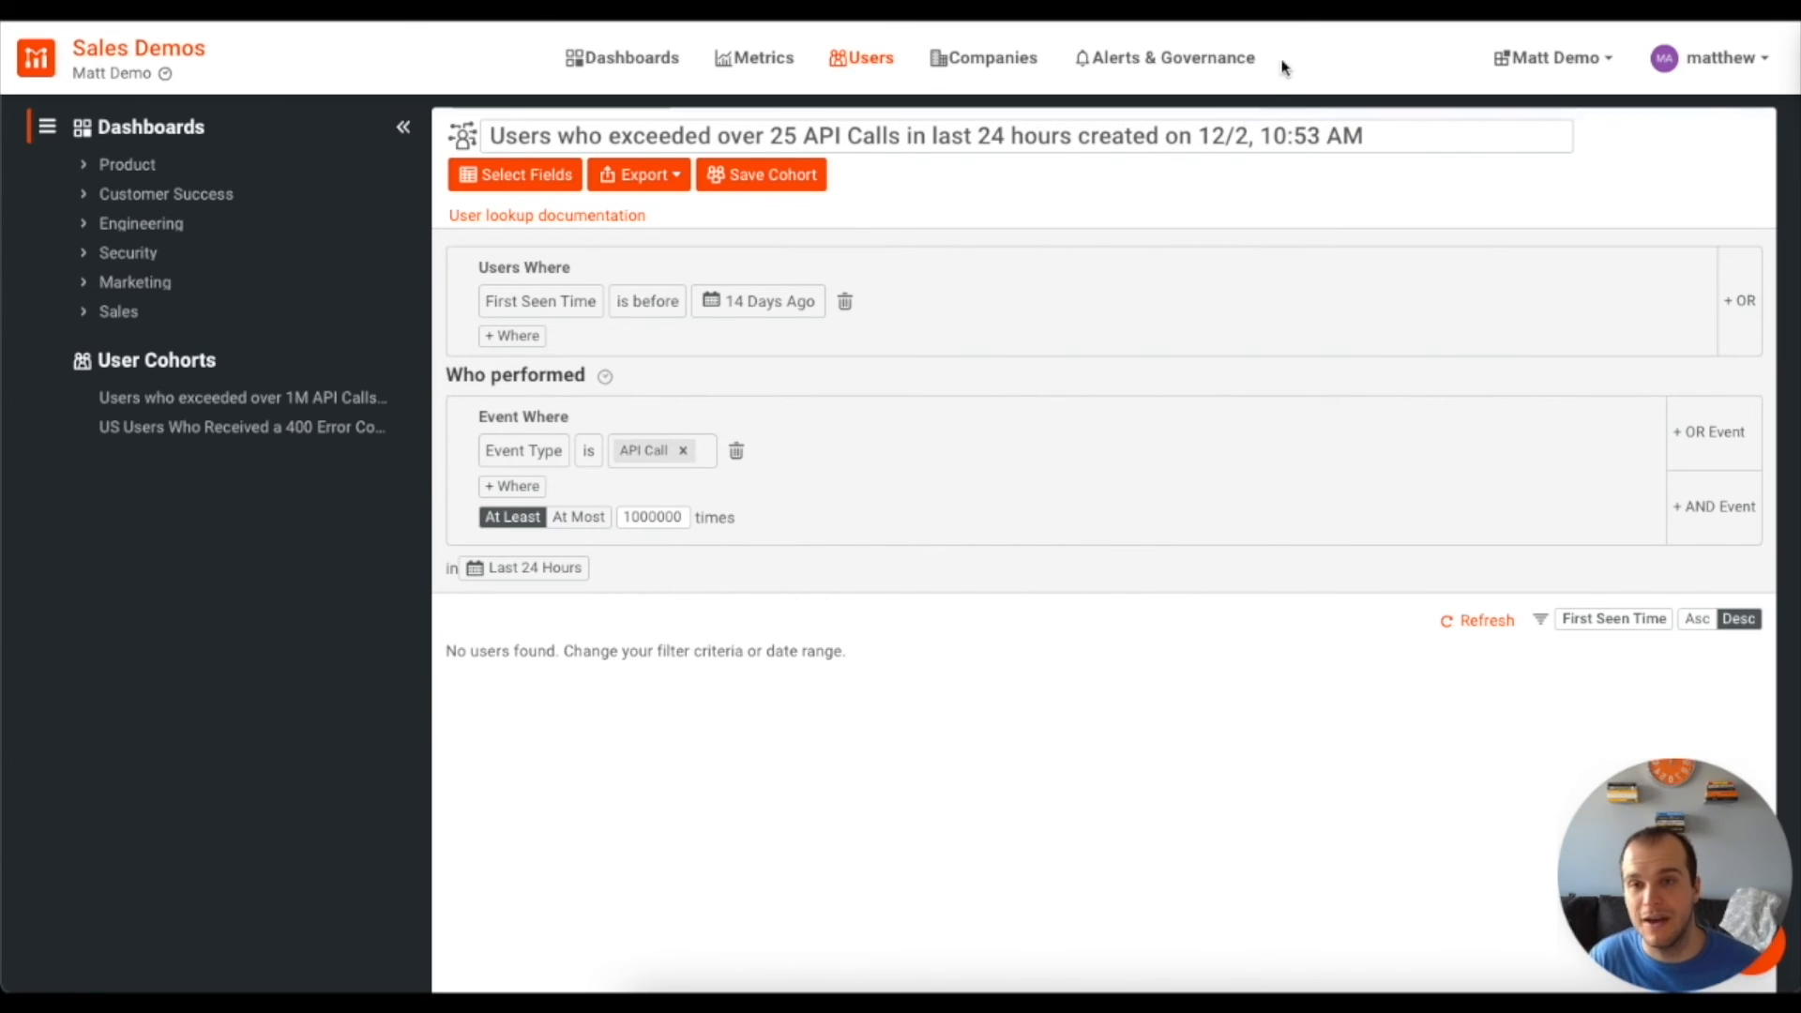
# Drop the date from the cohort title, set the call threshold to 25, save, and return to Alert Rules
pyautogui.moveTo(1363, 138); pyautogui.dragTo(1076, 140)
pyautogui.press('BackSpace')
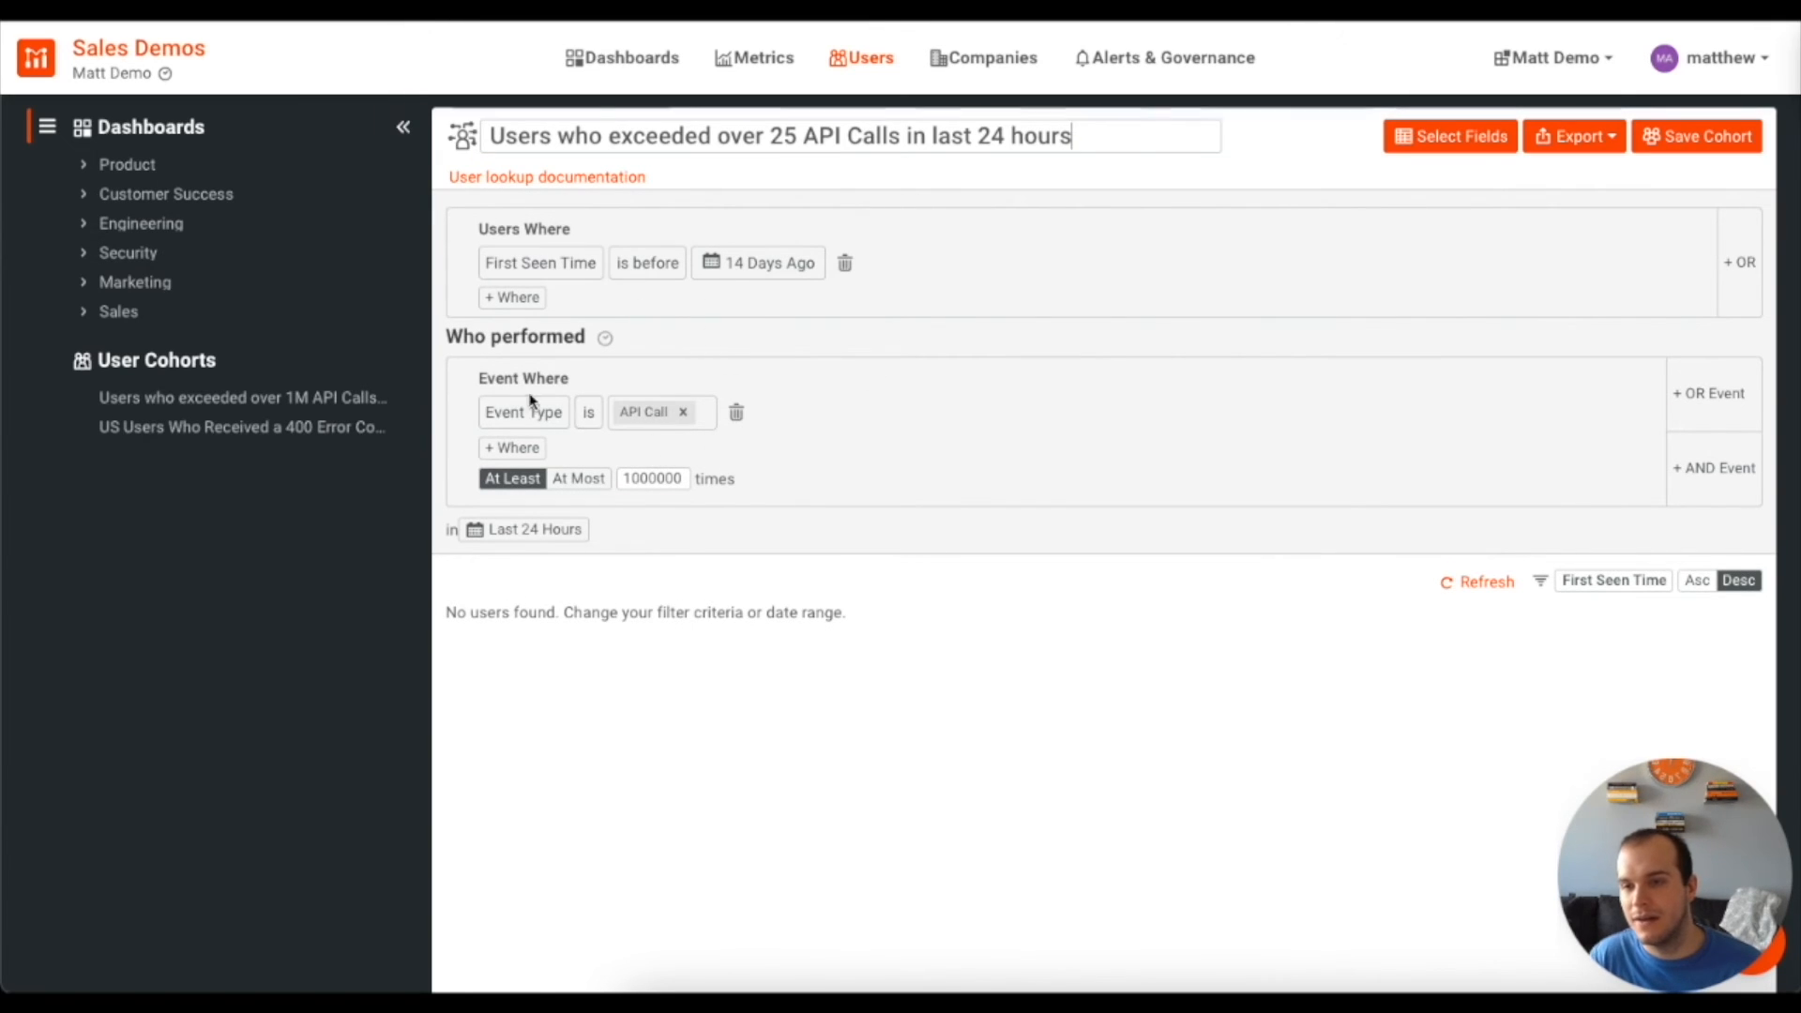
pyautogui.click(662, 479)
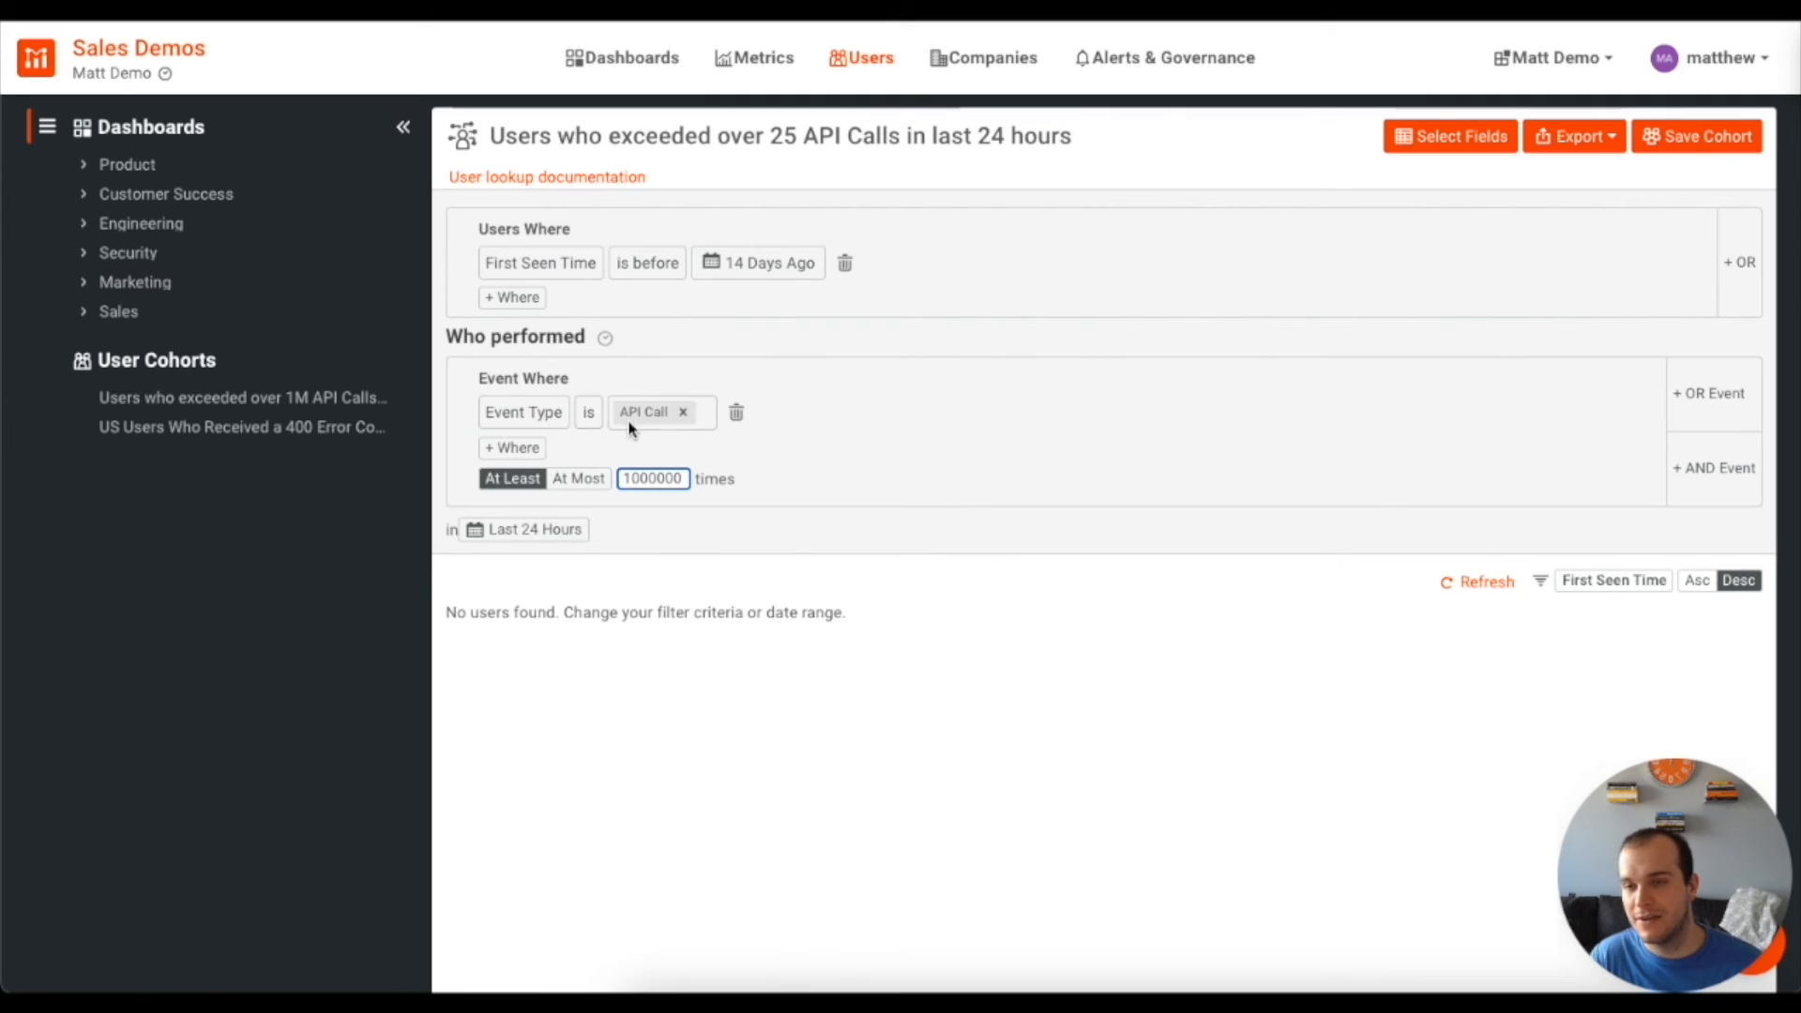
pyautogui.moveTo(621, 479); pyautogui.dragTo(722, 479)
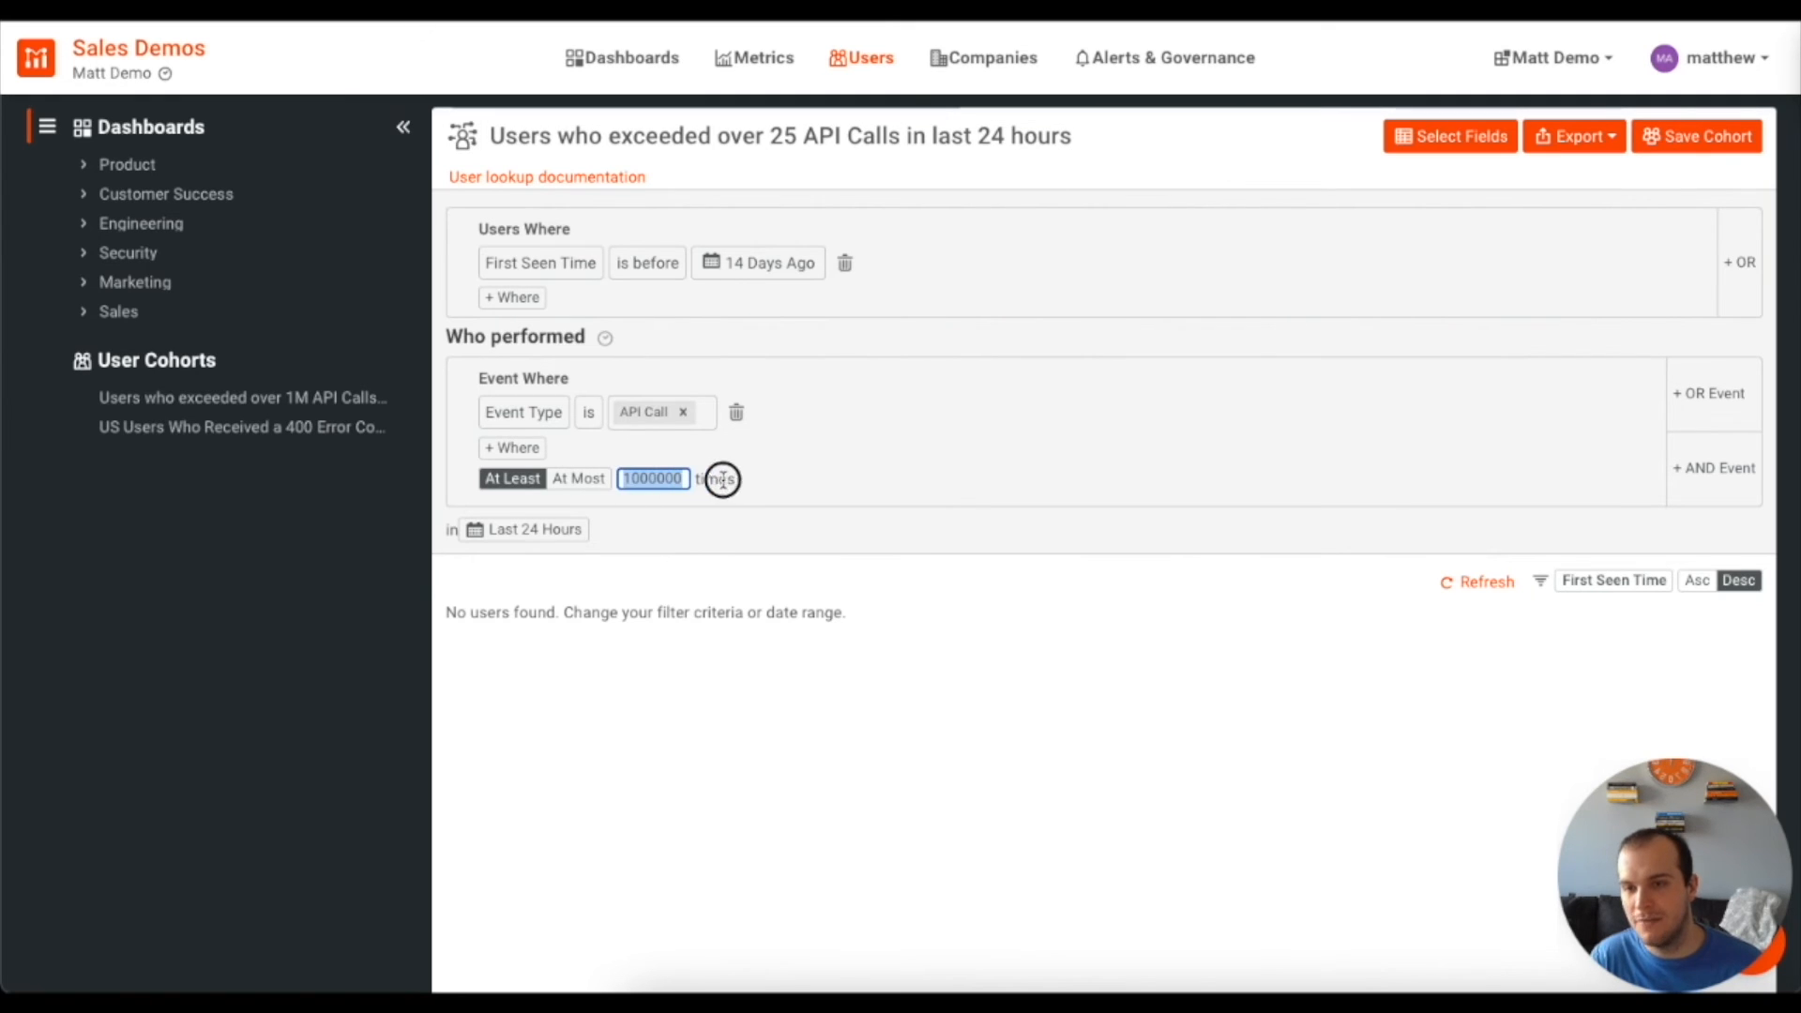
pyautogui.write('25')
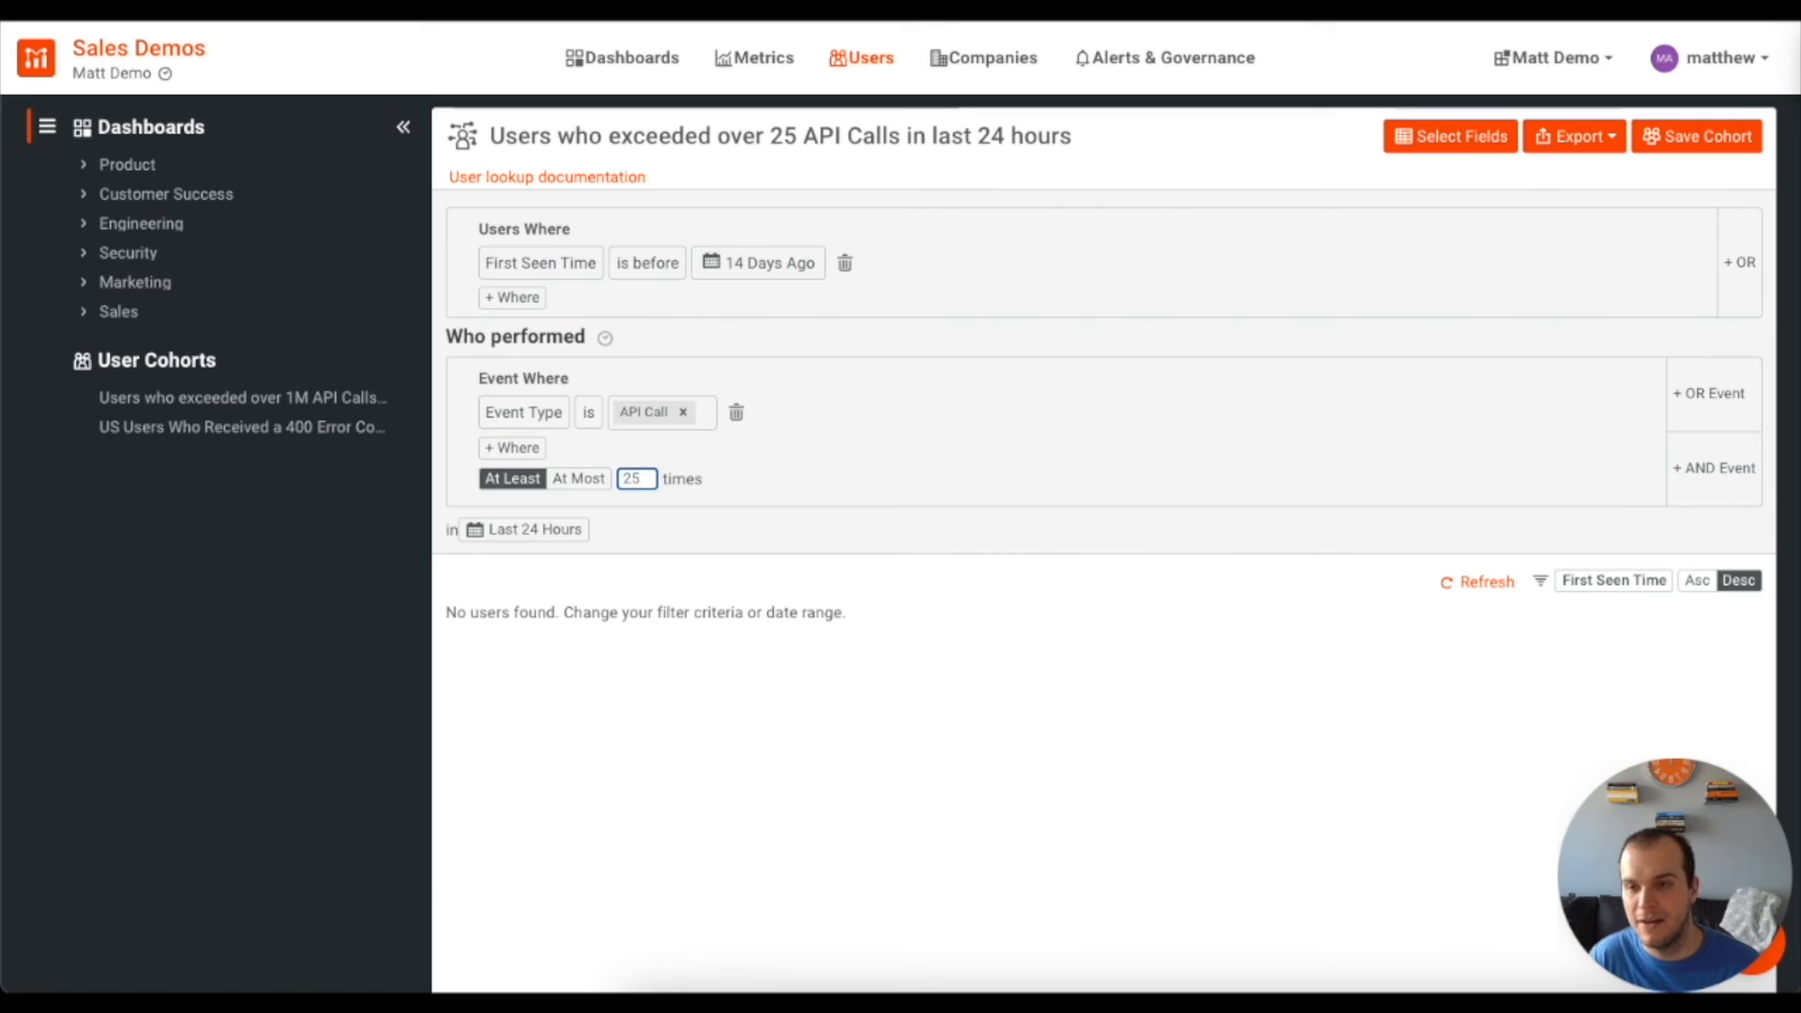
pyautogui.click(1696, 136)
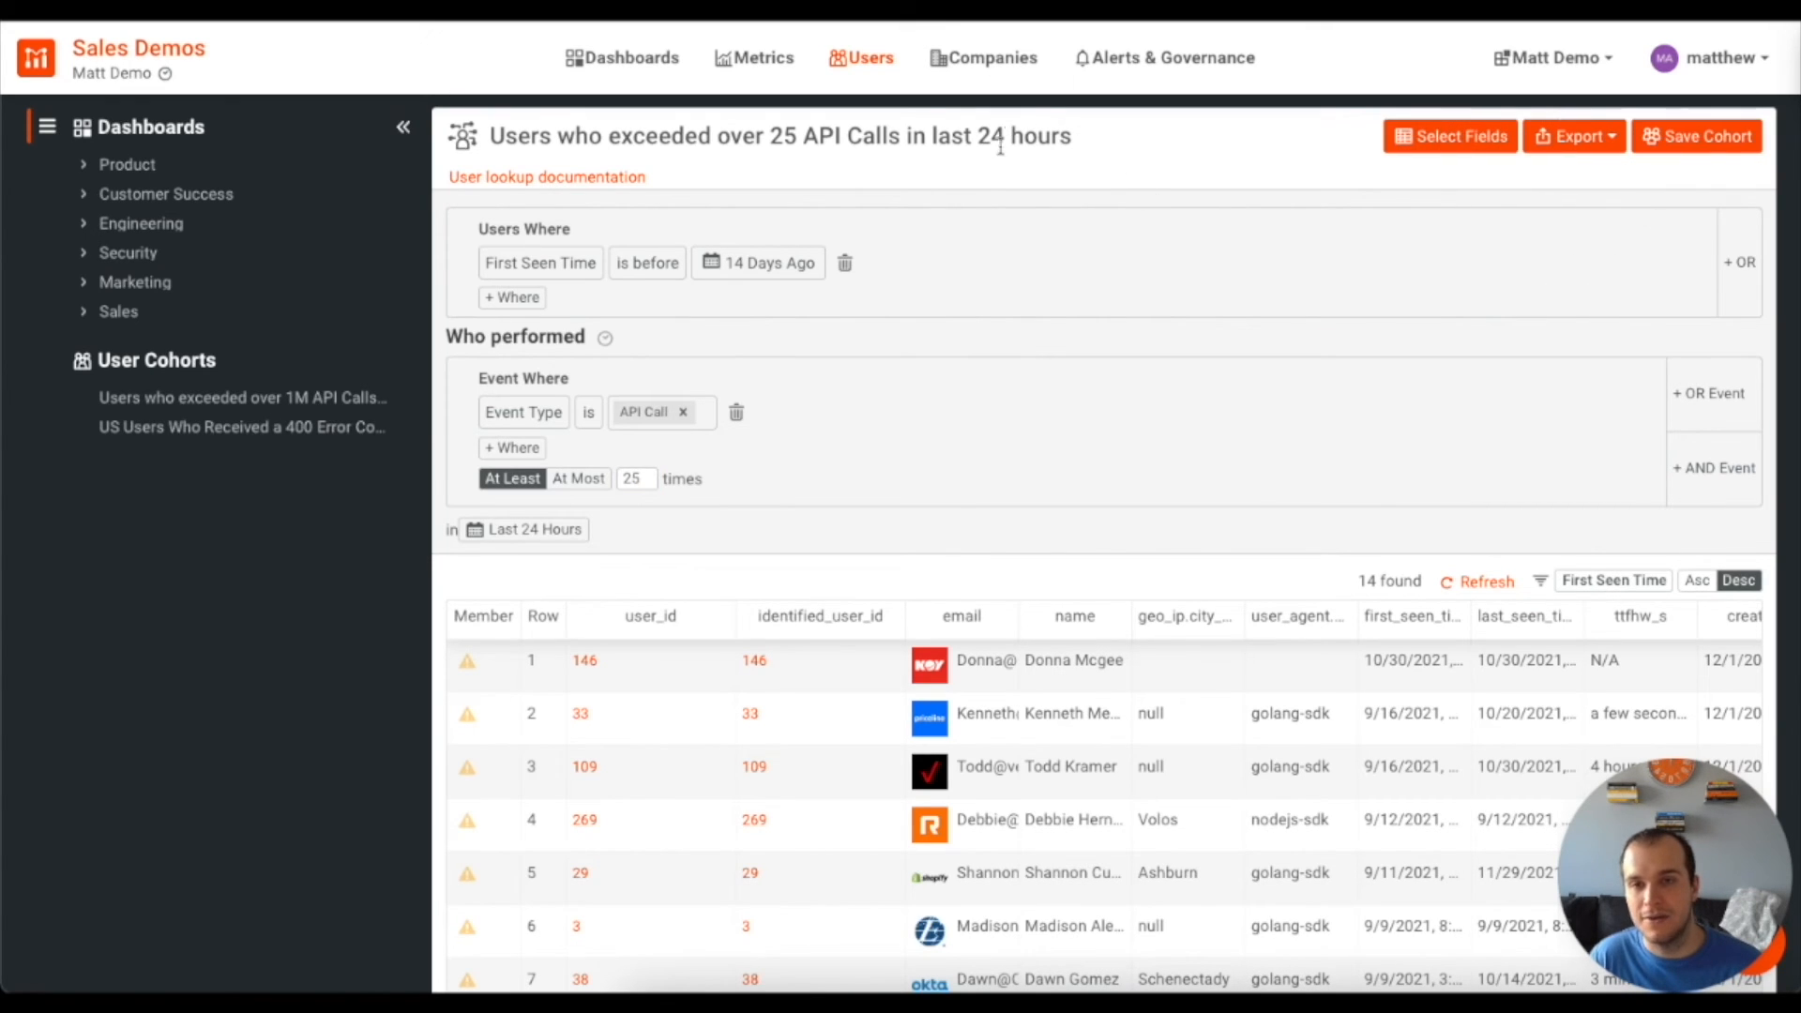
pyautogui.click(1139, 77)
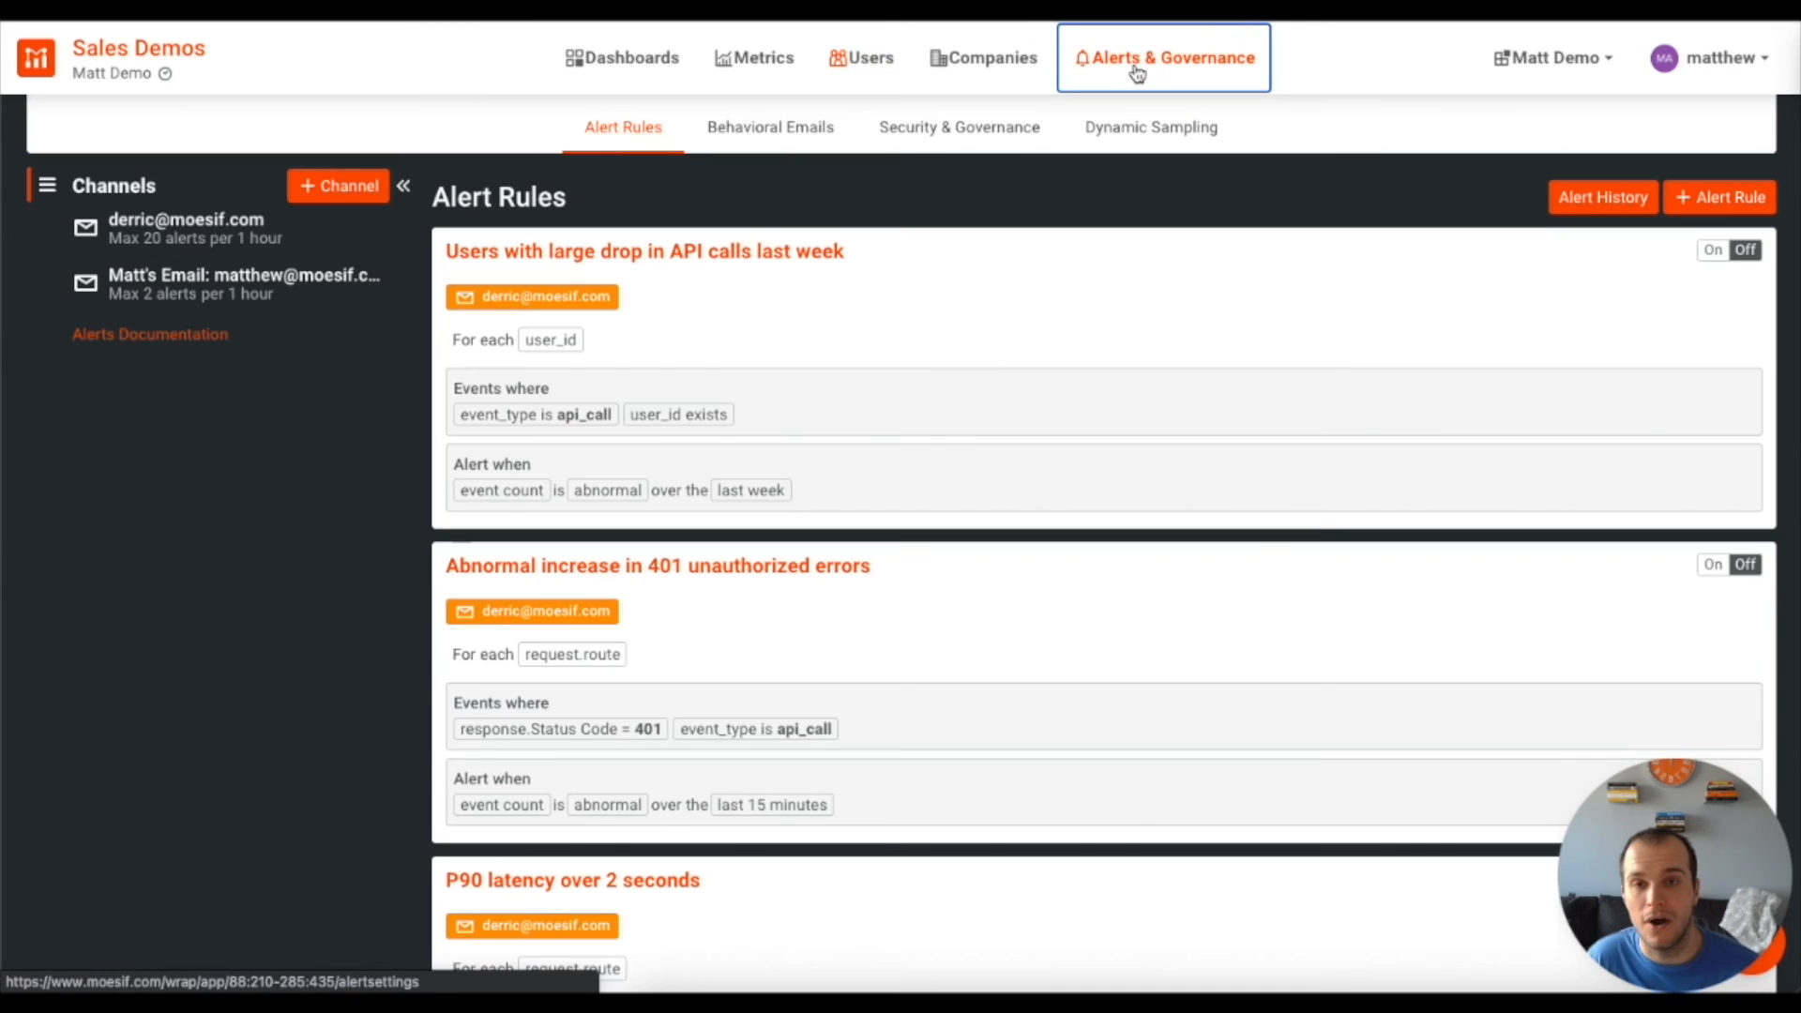
# Reopen Rate Limit Warning under Behavioral Emails and check Send To shows the over 25 API Calls cohort
pyautogui.click(769, 131)
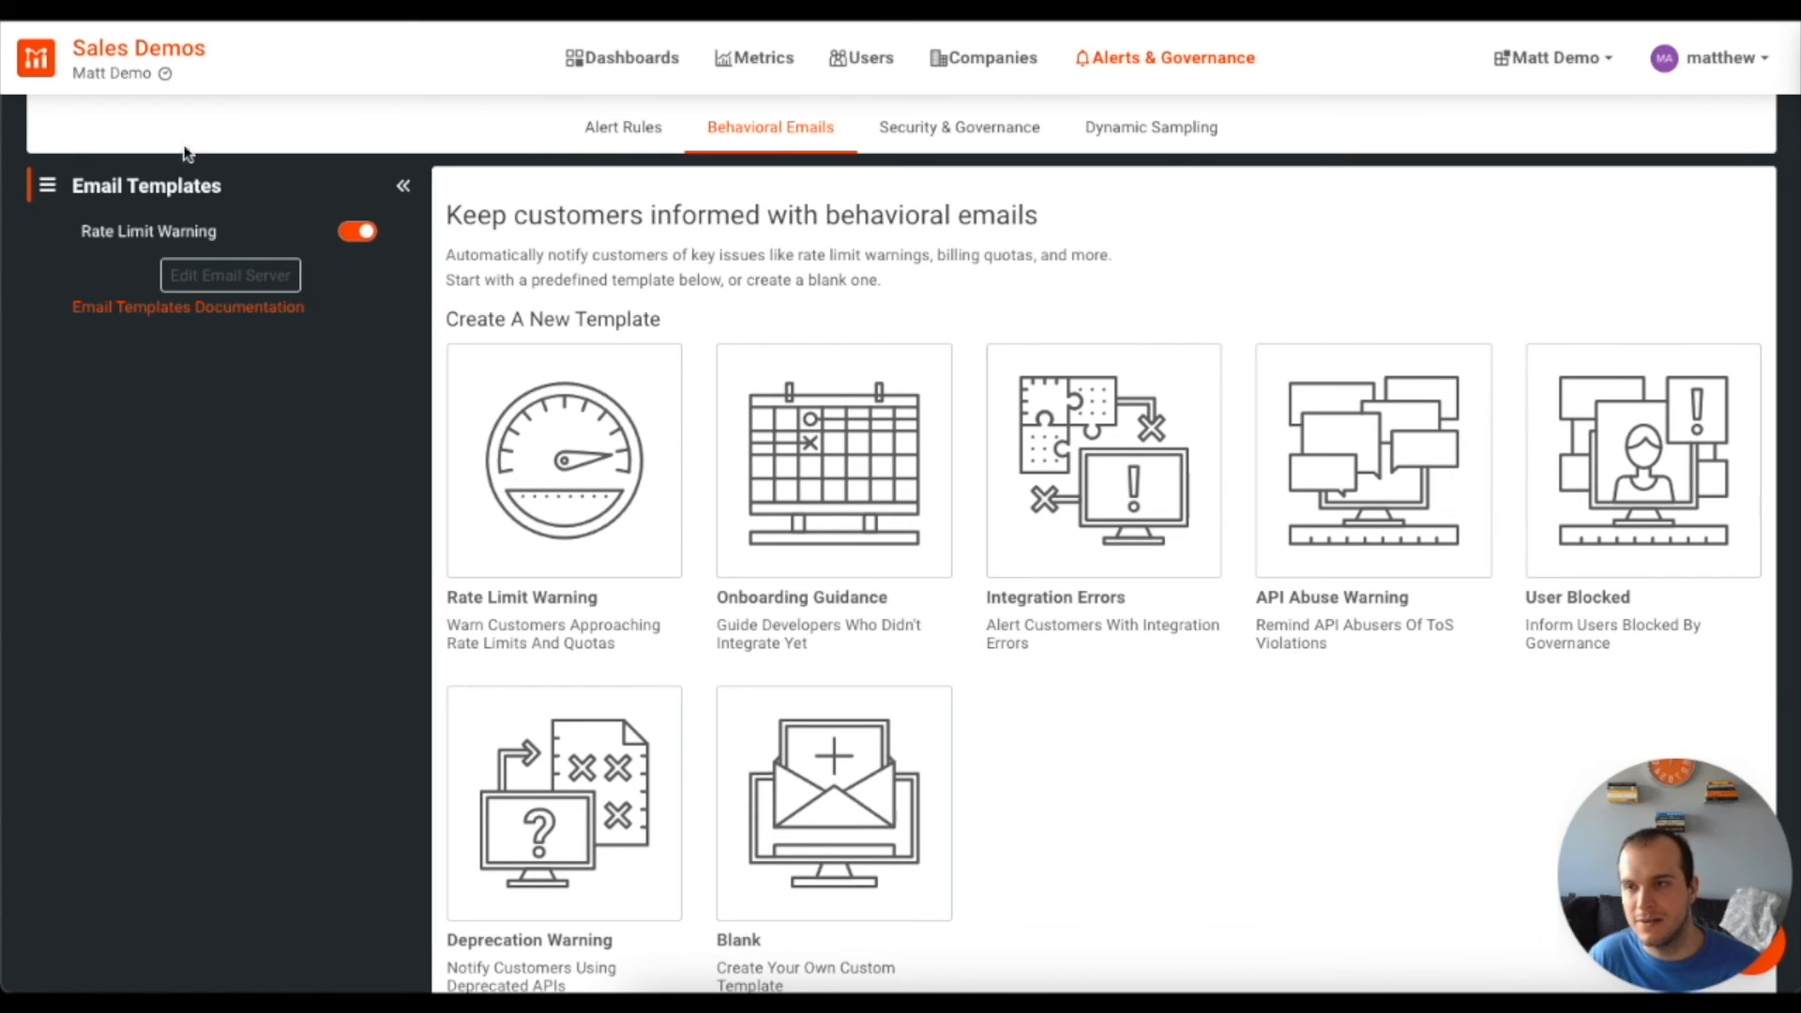
pyautogui.click(143, 237)
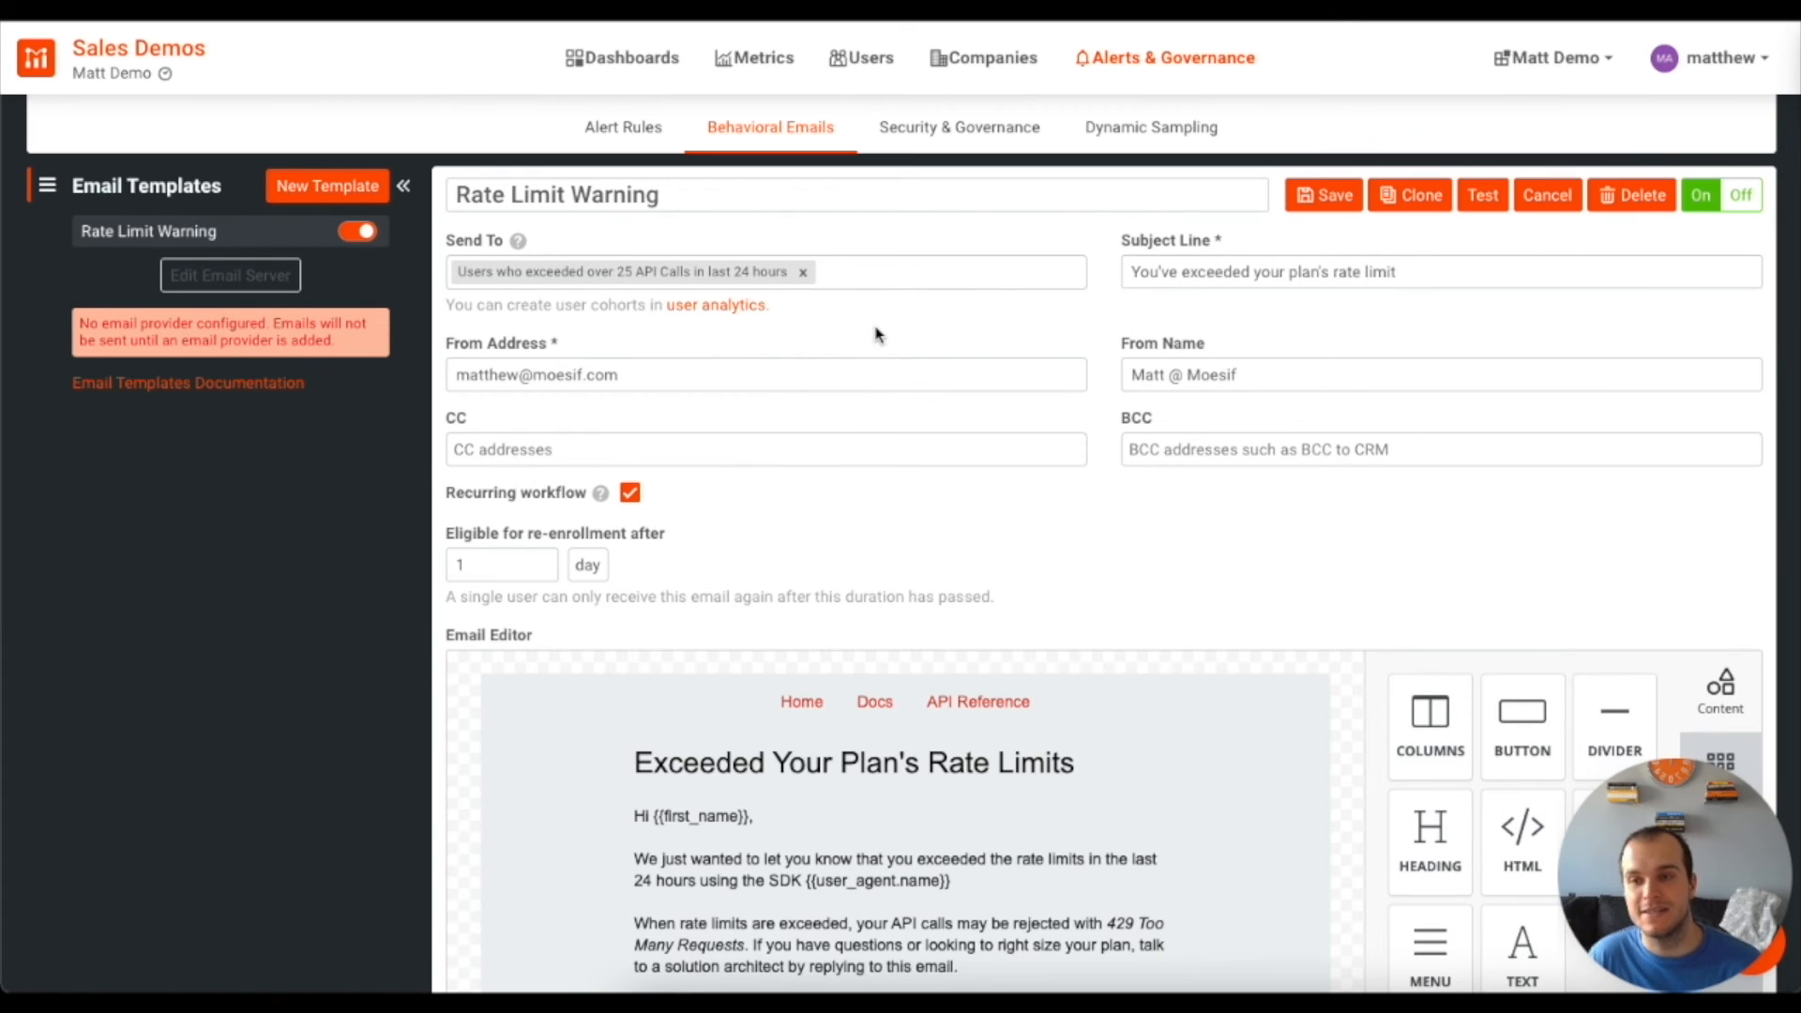
pyautogui.click(915, 287)
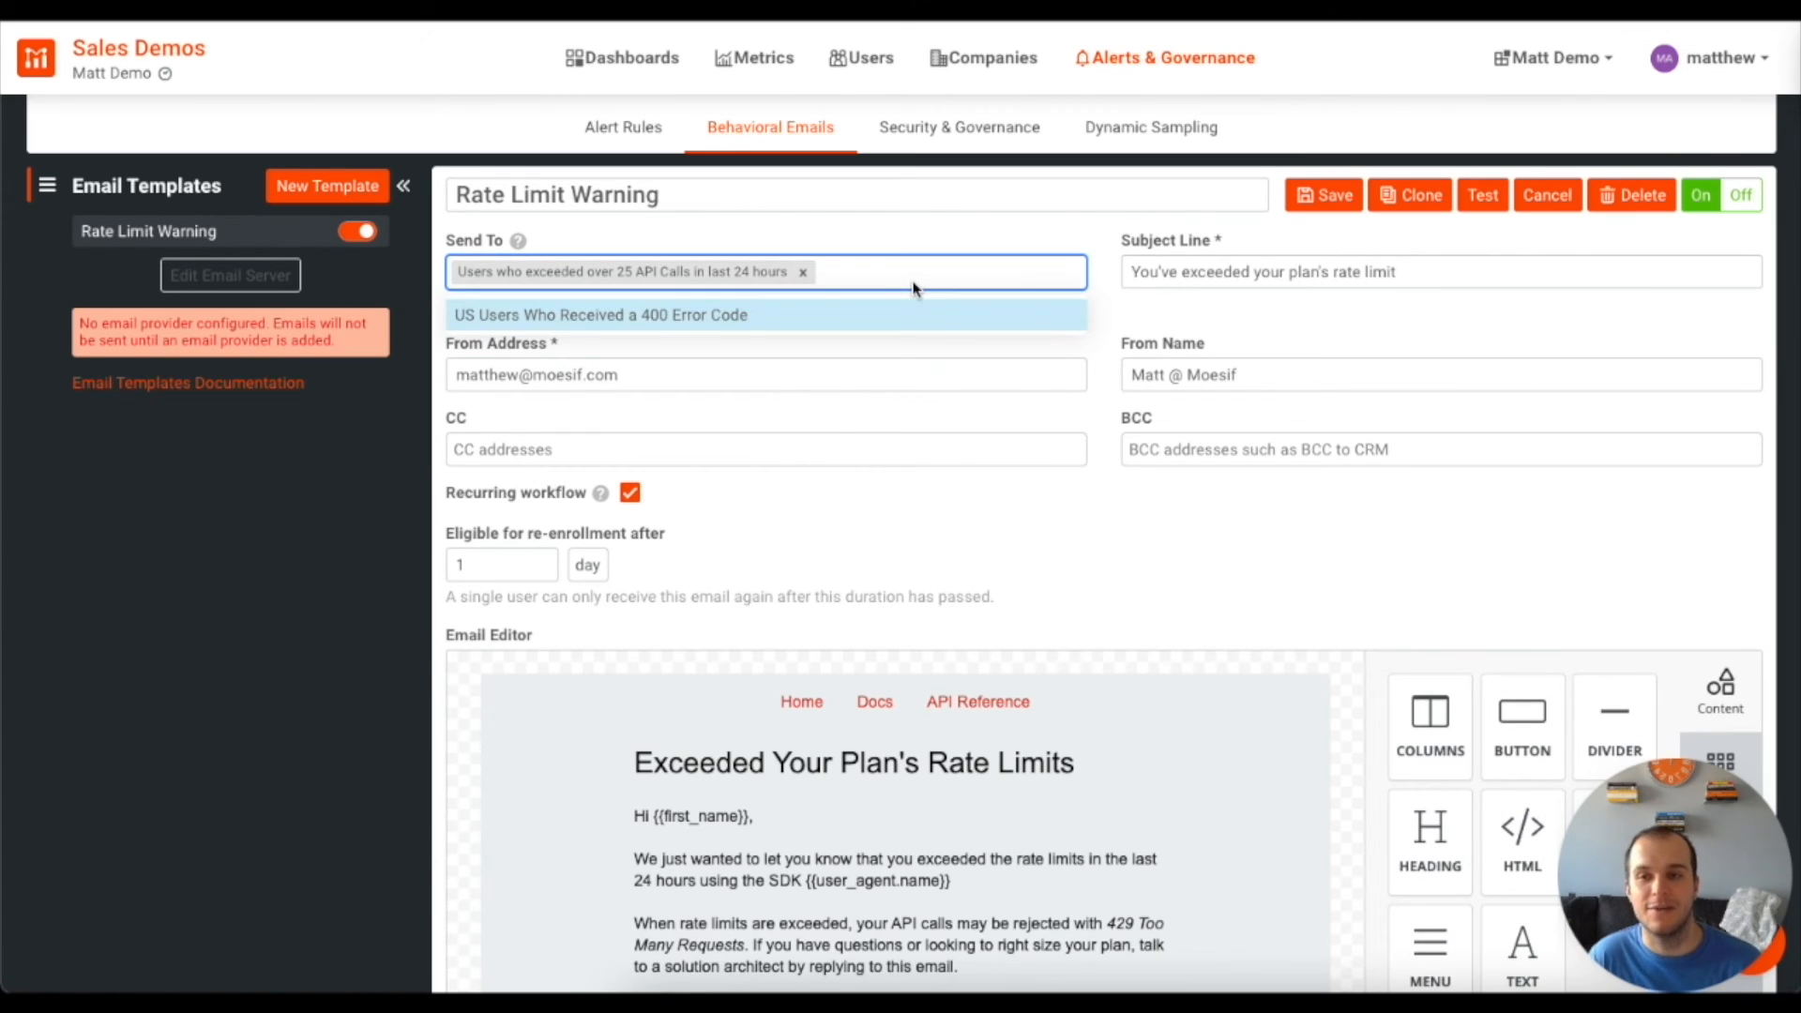
pyautogui.click(940, 242)
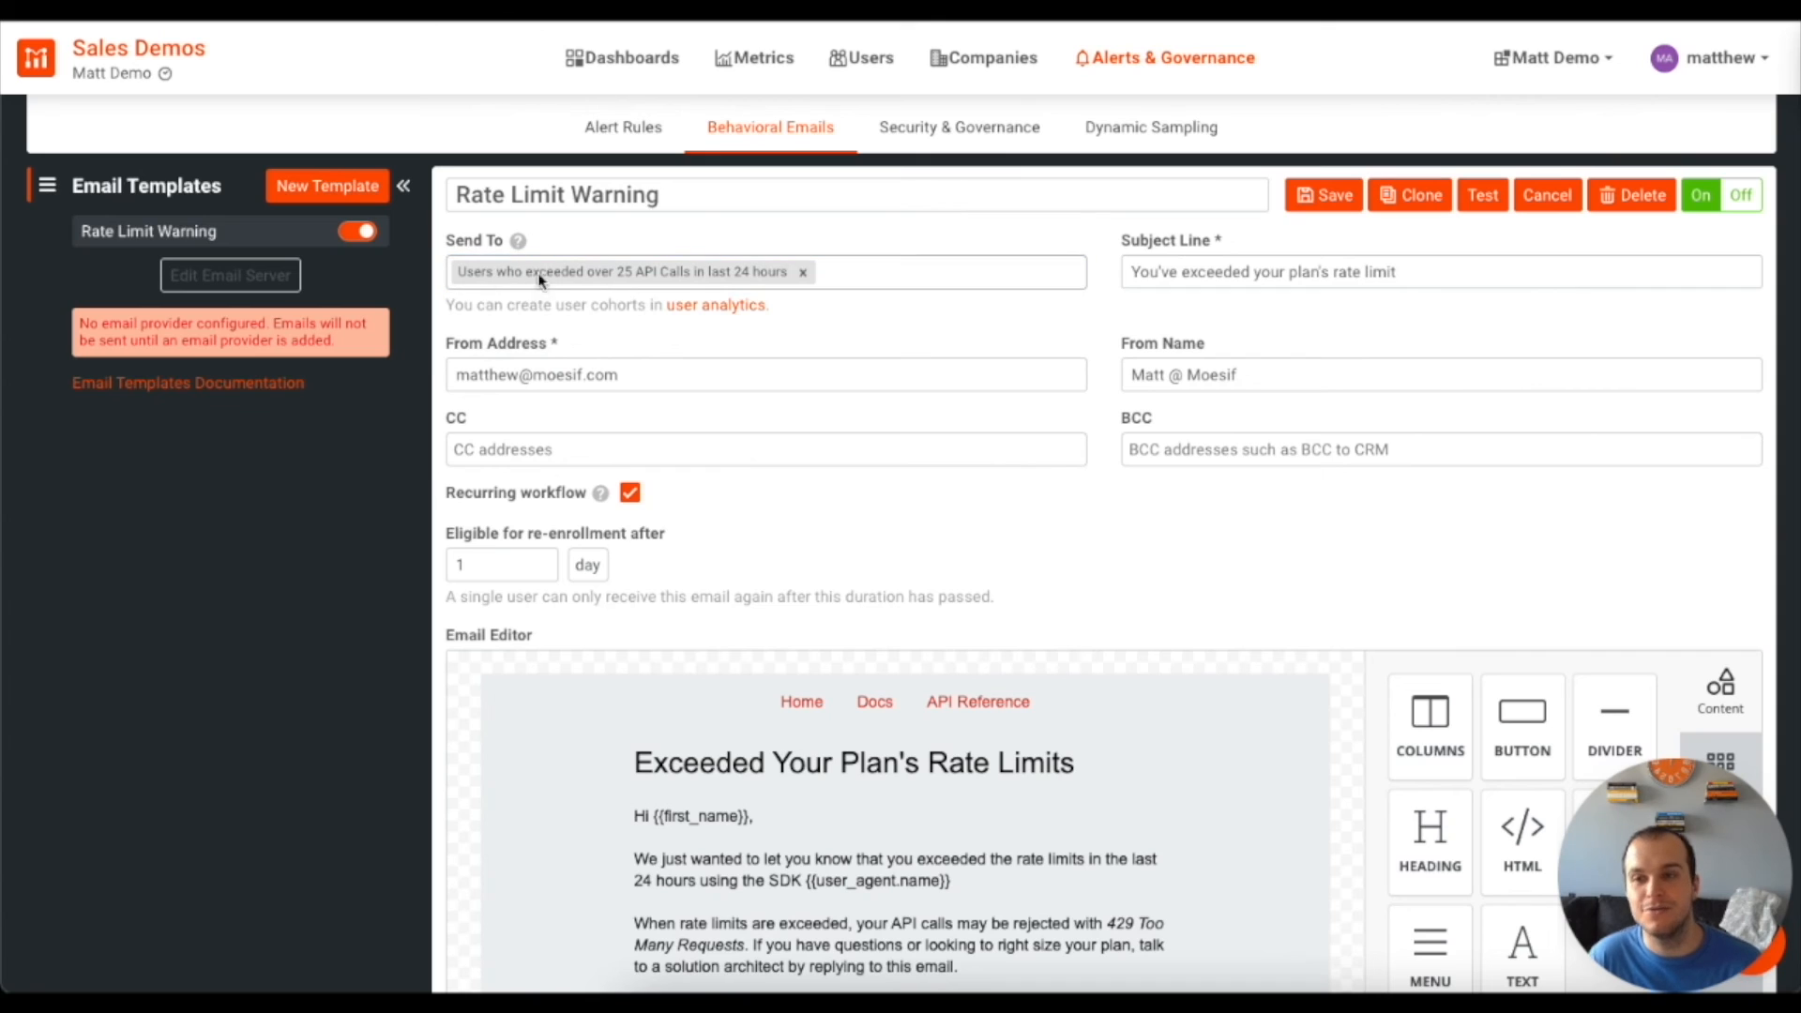